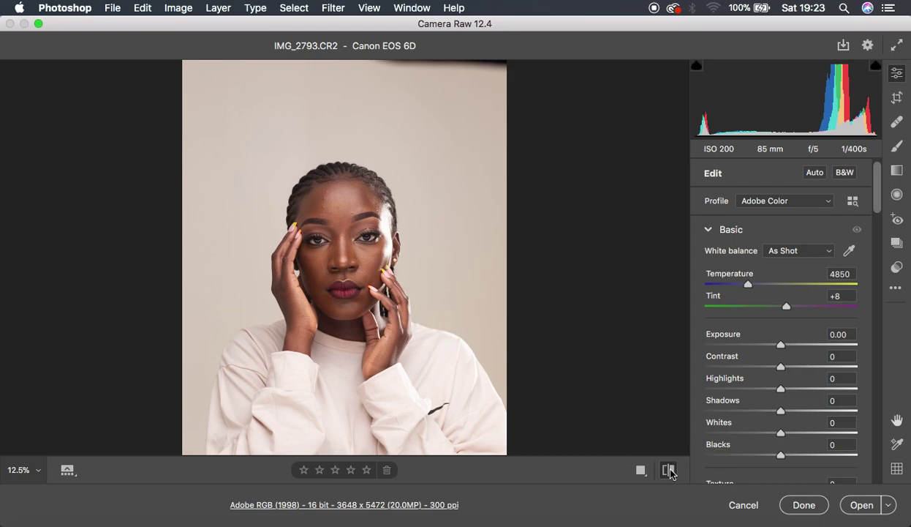
# Compare before/after, then reset IMG_2793.CR2 to Camera Raw's default settings.
pyautogui.click(668, 470)
pyautogui.click(669, 470)
pyautogui.click(669, 469)
pyautogui.click(669, 470)
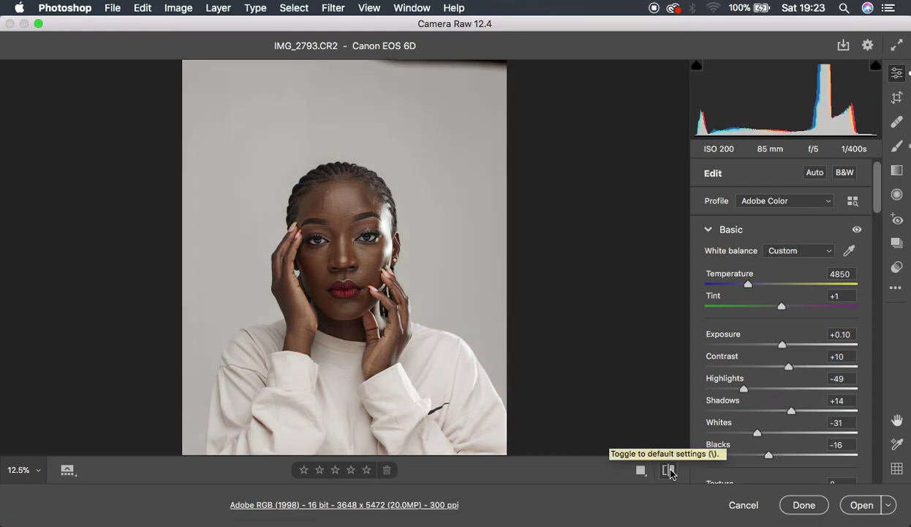
pyautogui.click(900, 293)
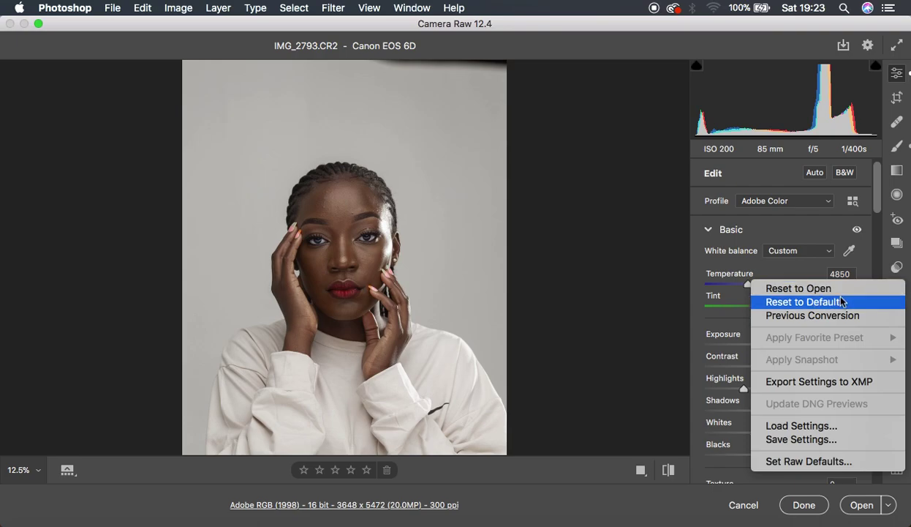
pyautogui.click(828, 303)
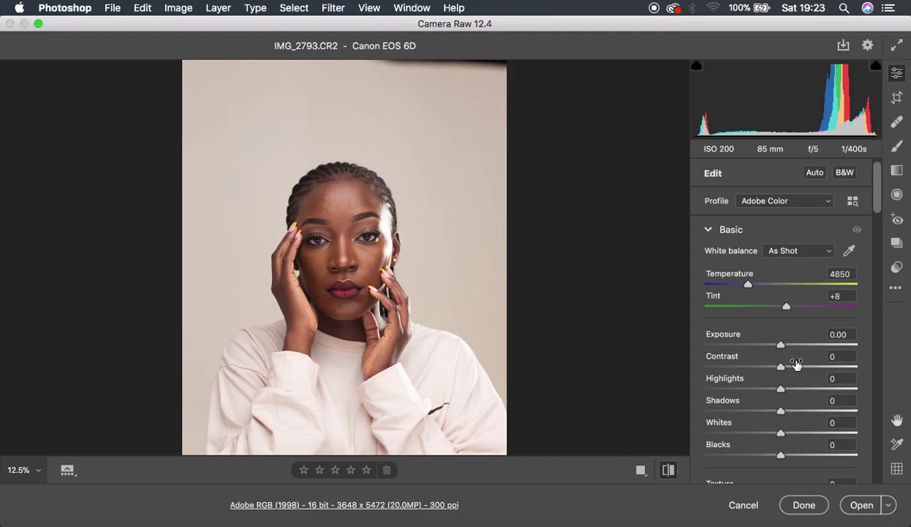
# Set Highlights -49, Whites -31, Blacks -17, Shadows +13 and Tint +1 in Basic.
pyautogui.click(780, 389)
pyautogui.moveTo(780, 389); pyautogui.dragTo(743, 392)
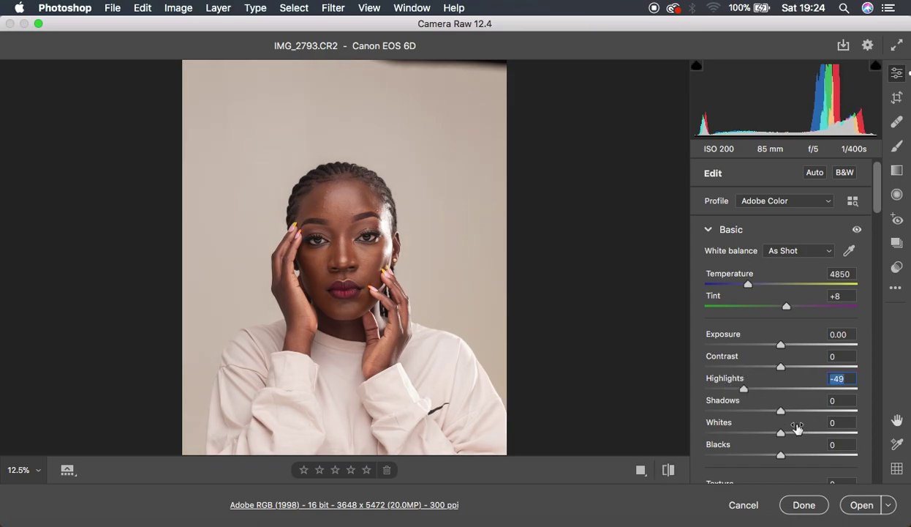
pyautogui.moveTo(780, 433); pyautogui.dragTo(758, 434)
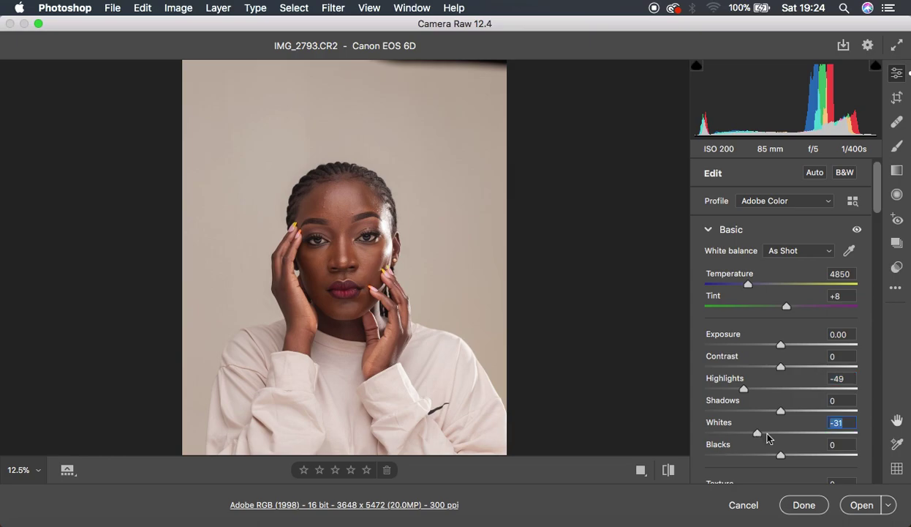
pyautogui.moveTo(781, 454); pyautogui.dragTo(767, 457)
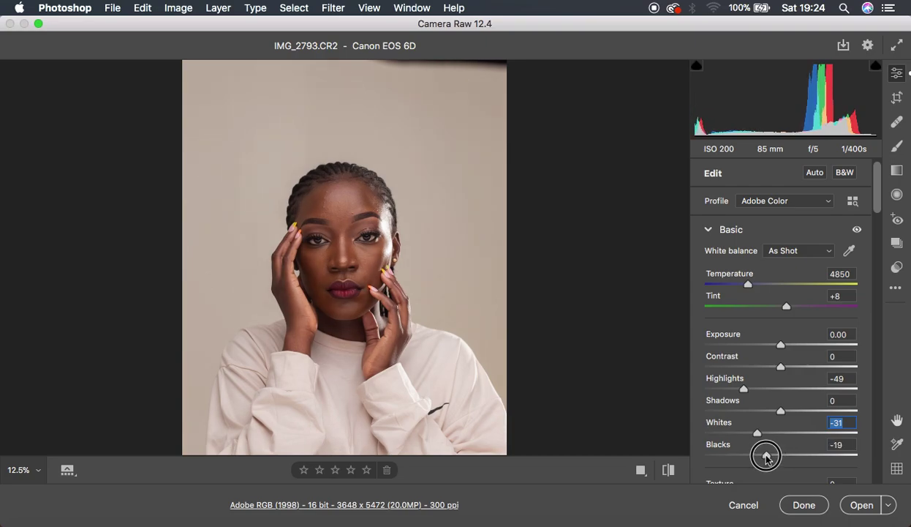
pyautogui.moveTo(767, 456); pyautogui.dragTo(769, 458)
pyautogui.moveTo(782, 414); pyautogui.dragTo(792, 414)
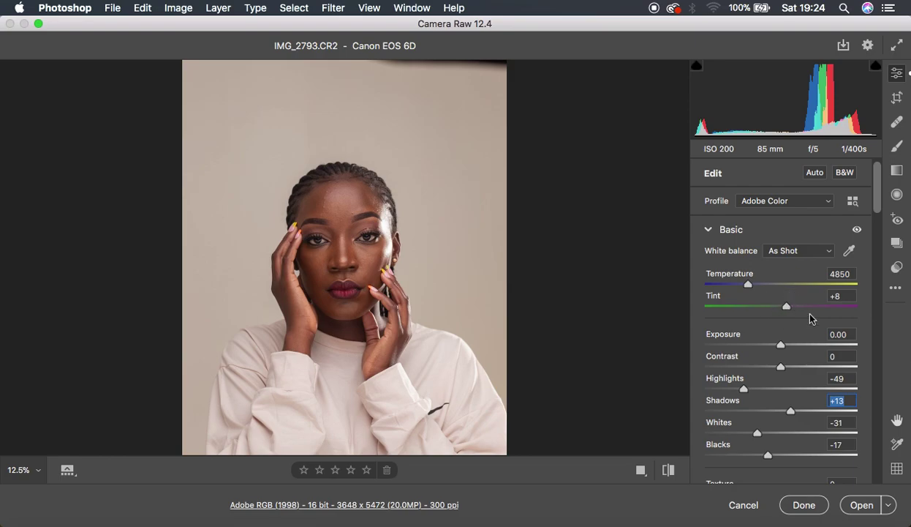
pyautogui.moveTo(788, 308); pyautogui.dragTo(782, 311)
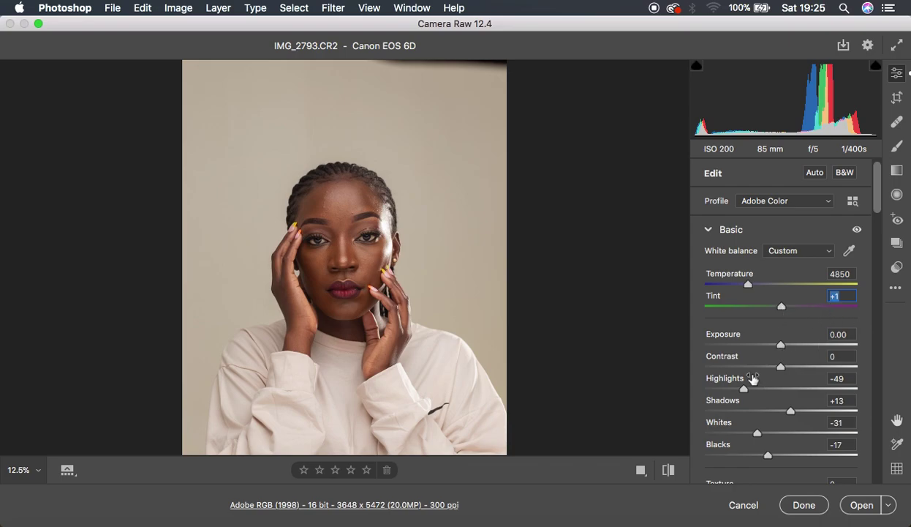
# Toggle before/after to compare the toned portrait with the original.
pyautogui.click(671, 470)
pyautogui.click(670, 470)
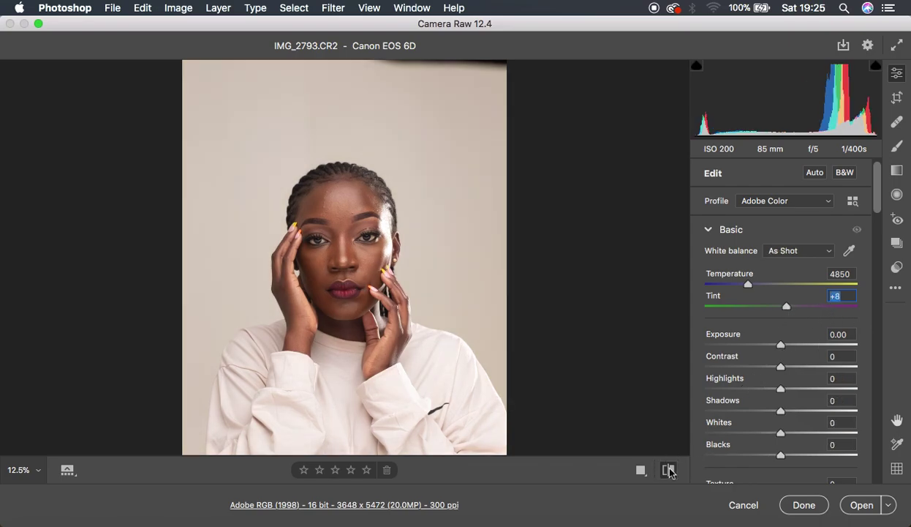
pyautogui.click(670, 470)
pyautogui.click(670, 470)
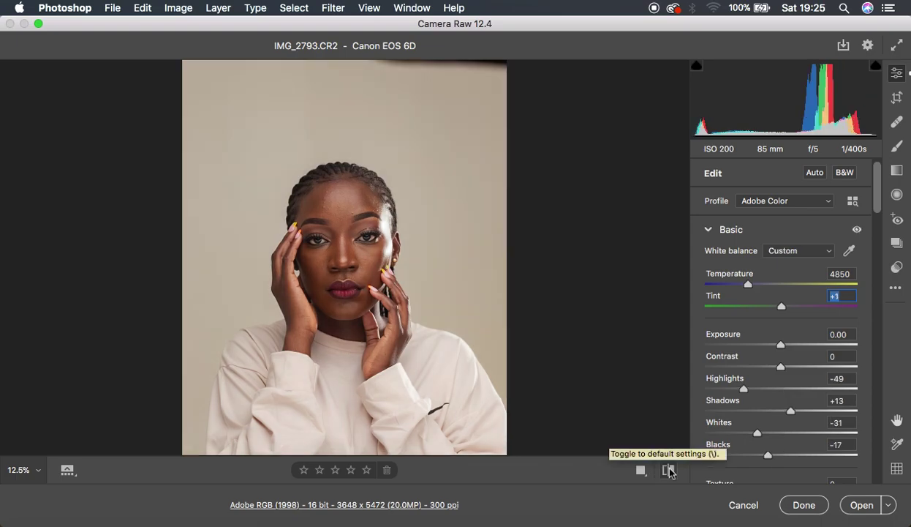
# Set Clarity to +4 and Vibrance and Saturation to -4 each.
pyautogui.scroll(-2, 768, 435)
pyautogui.scroll(-5, 768, 436)
pyautogui.click(780, 361)
pyautogui.moveTo(780, 360); pyautogui.dragTo(784, 363)
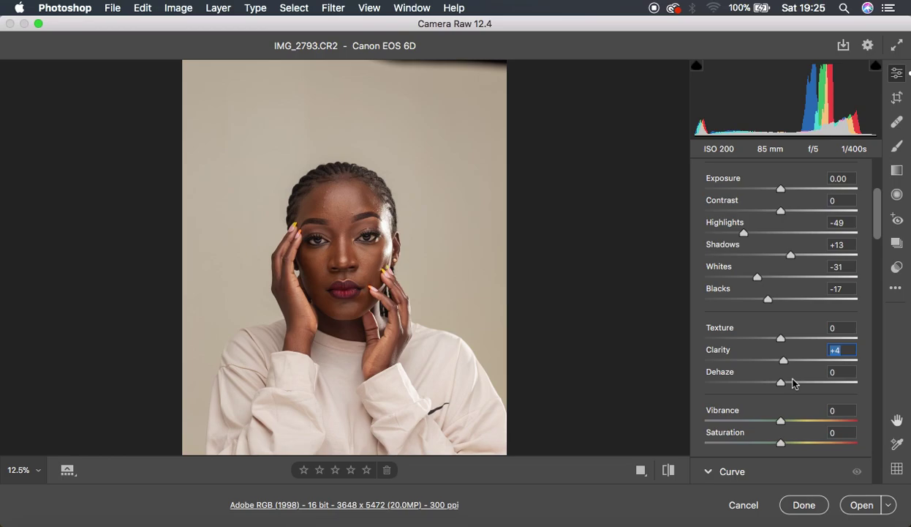
pyautogui.moveTo(780, 421); pyautogui.dragTo(776, 442)
# Toggle before/after to check the Clarity and Vibrance changes.
pyautogui.click(667, 472)
pyautogui.click(667, 471)
pyautogui.click(667, 471)
pyautogui.click(667, 472)
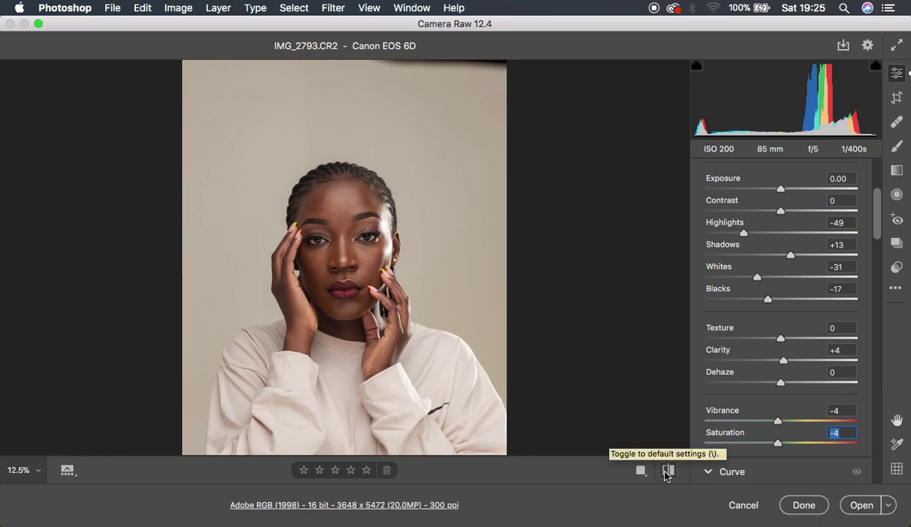
pyautogui.scroll(-10, 827, 420)
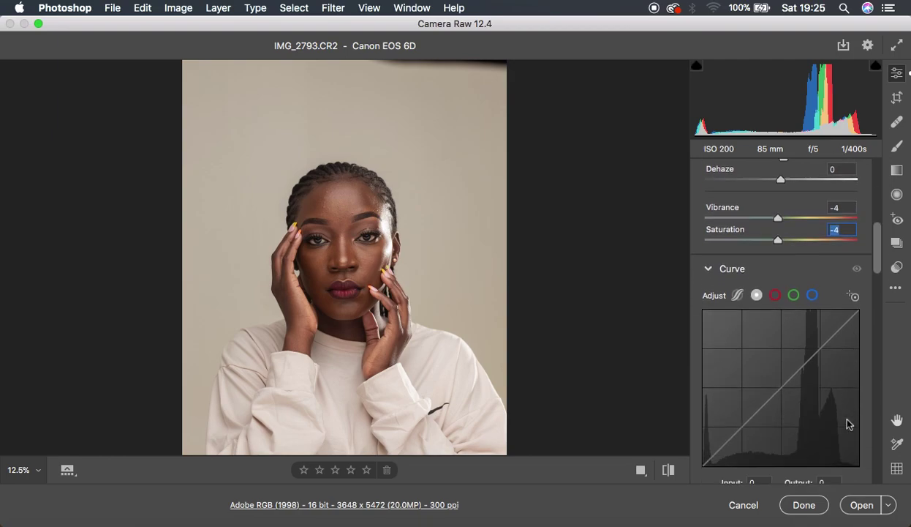
# Scroll down to the Color Mixer section and re-expand it to reveal the HSL sliders.
pyautogui.scroll(-7, 849, 423)
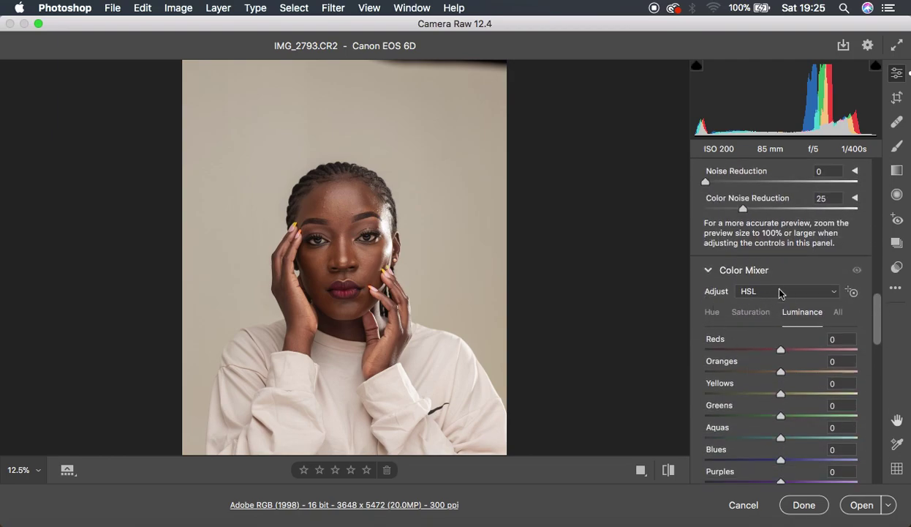
pyautogui.click(709, 271)
pyautogui.click(710, 270)
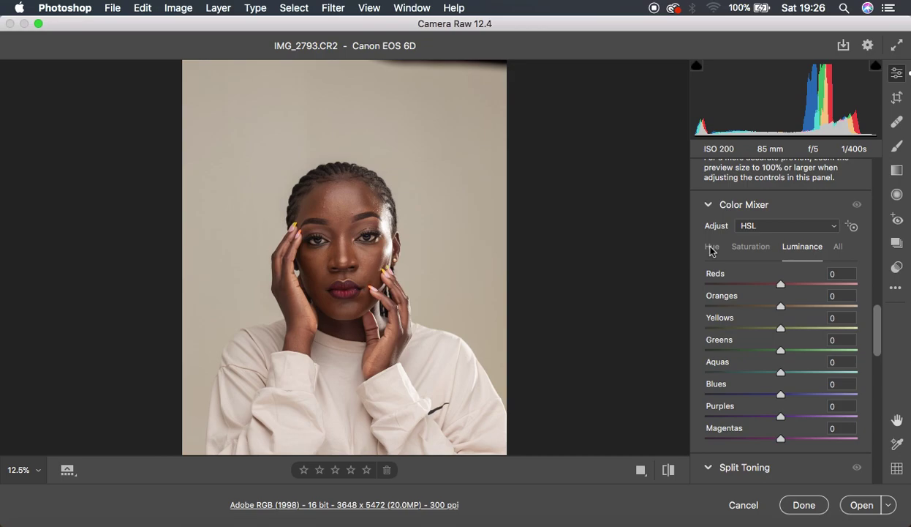
# On the HSL Hue tab, shift Oranges to +4 and Yellows to +27.
pyautogui.click(709, 249)
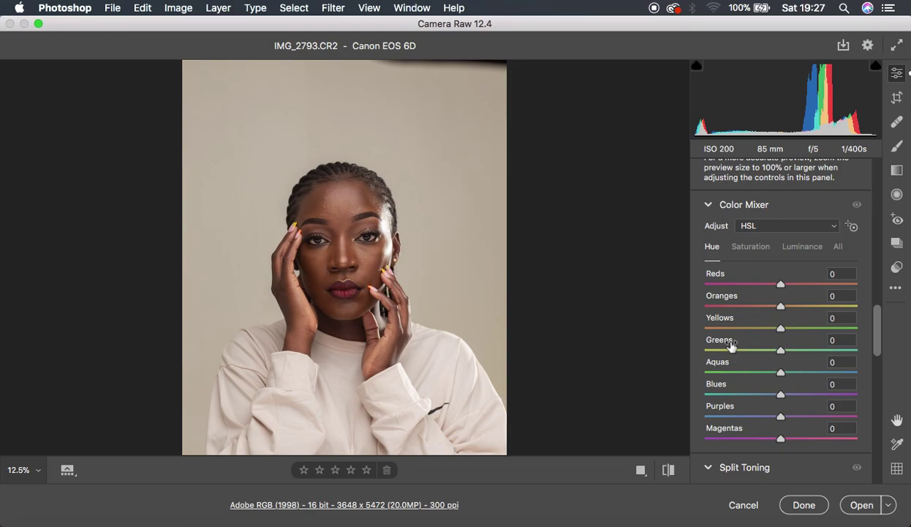
pyautogui.moveTo(780, 306); pyautogui.dragTo(784, 308)
pyautogui.moveTo(782, 327); pyautogui.dragTo(802, 333)
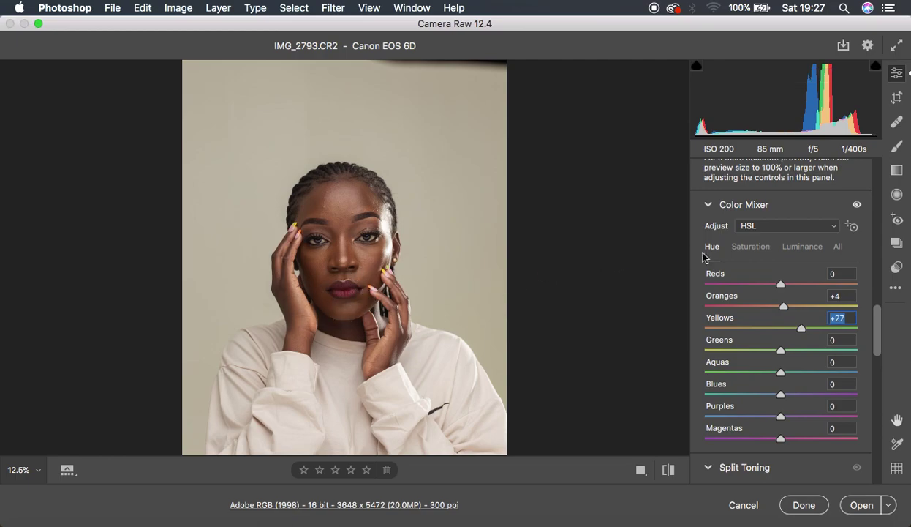
pyautogui.click(754, 247)
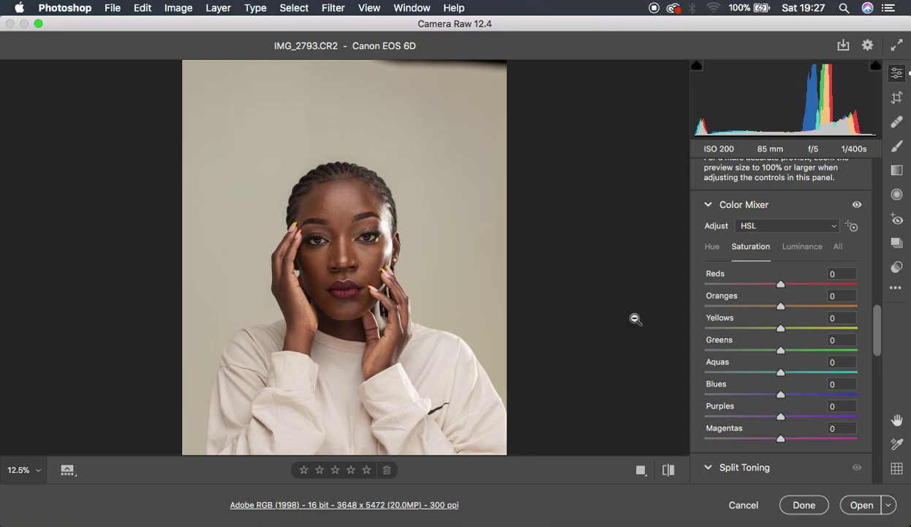
# Set HSL saturation to Reds +100, Oranges -14 and Yellows -92 to grey the backdrop.
pyautogui.moveTo(783, 286); pyautogui.dragTo(854, 283)
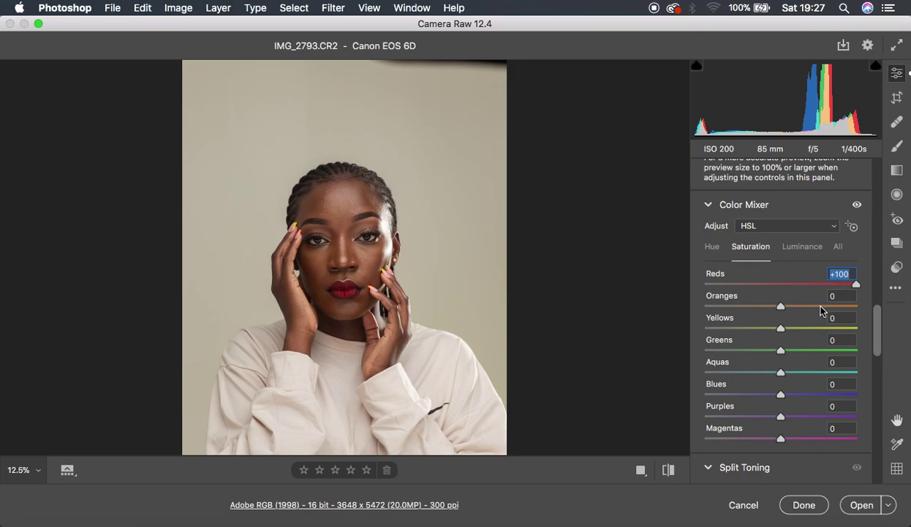
pyautogui.moveTo(782, 308); pyautogui.dragTo(771, 312)
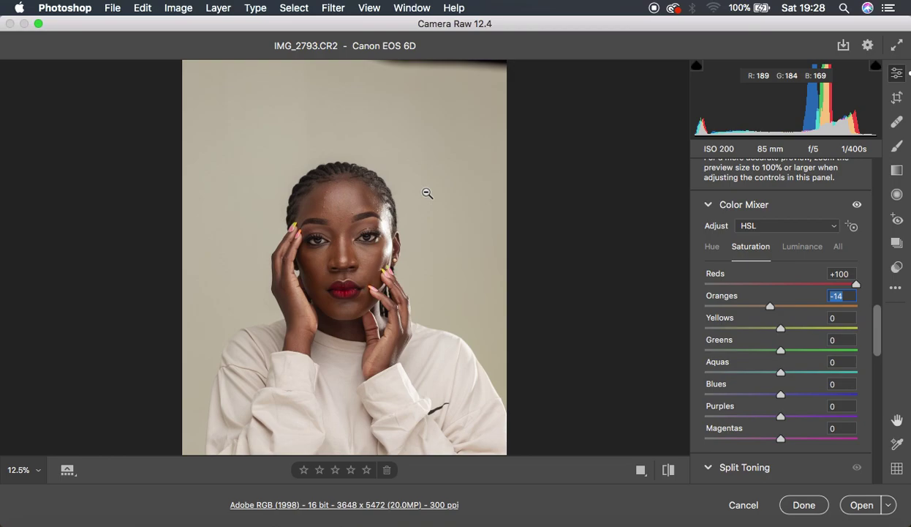
pyautogui.click(780, 330)
pyautogui.moveTo(781, 329); pyautogui.dragTo(714, 334)
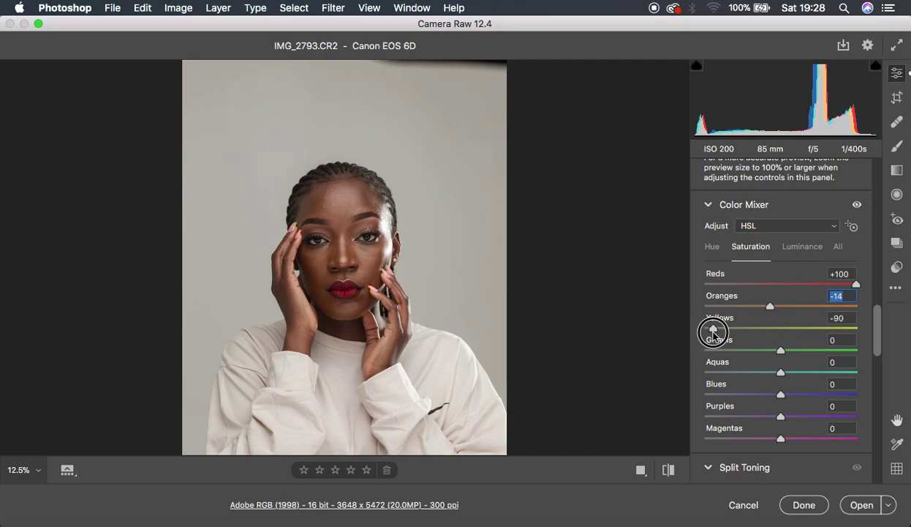
pyautogui.moveTo(713, 333); pyautogui.dragTo(714, 335)
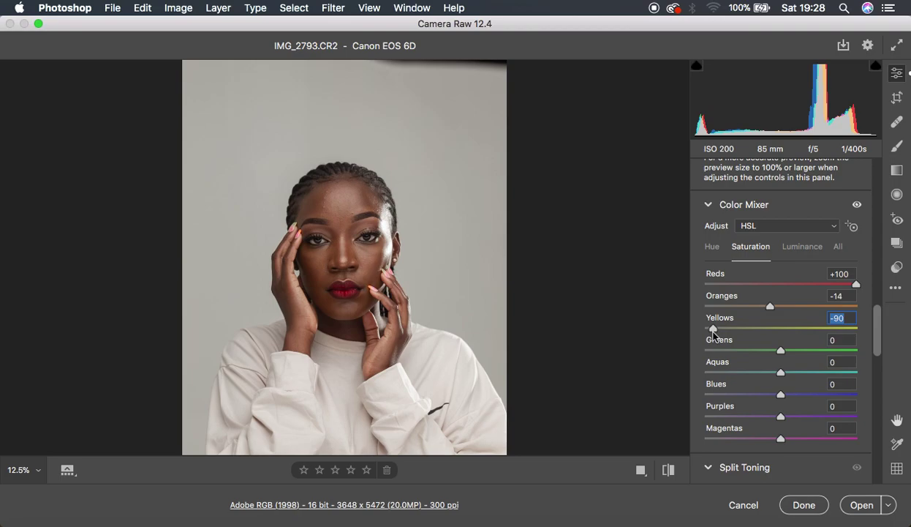
pyautogui.moveTo(714, 335); pyautogui.dragTo(710, 334)
# On the HSL Luminance tab, set Oranges to -40 and Yellows to +6.
pyautogui.click(804, 252)
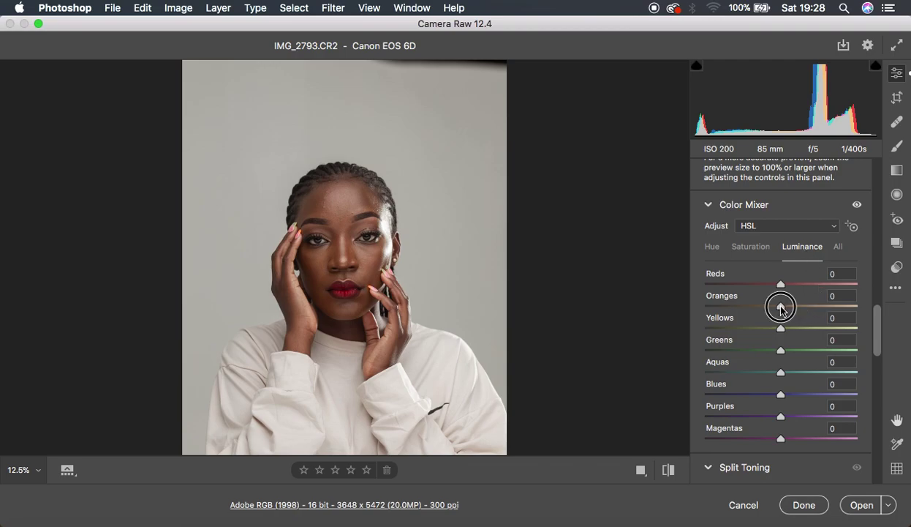
pyautogui.moveTo(780, 307); pyautogui.dragTo(906, 309)
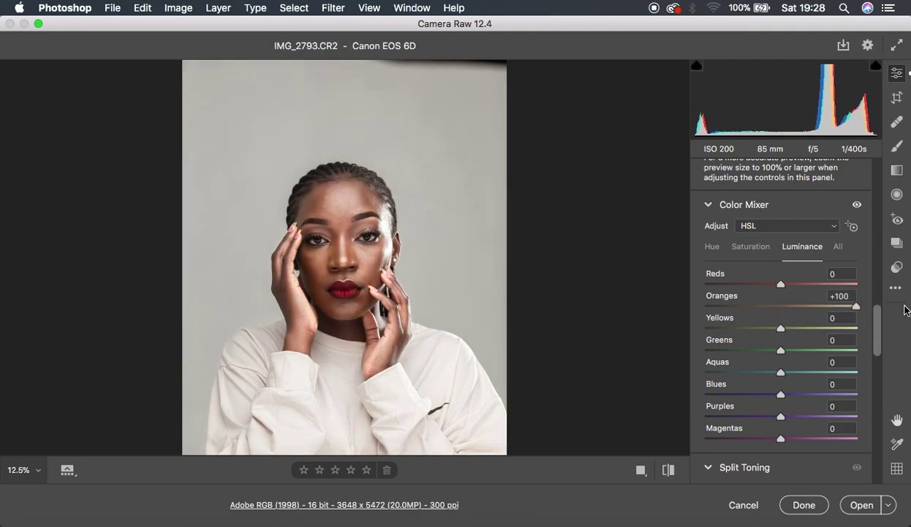
pyautogui.moveTo(852, 306); pyautogui.dragTo(697, 304)
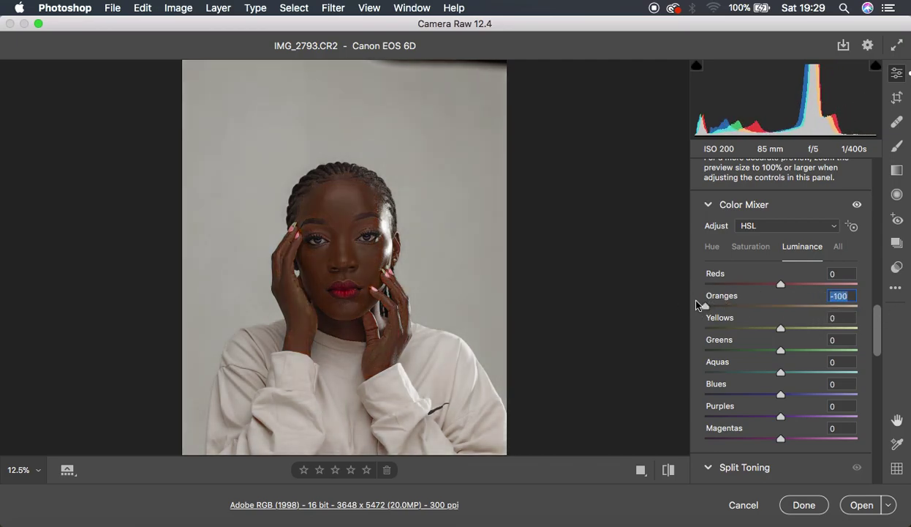
pyautogui.doubleClick(699, 304)
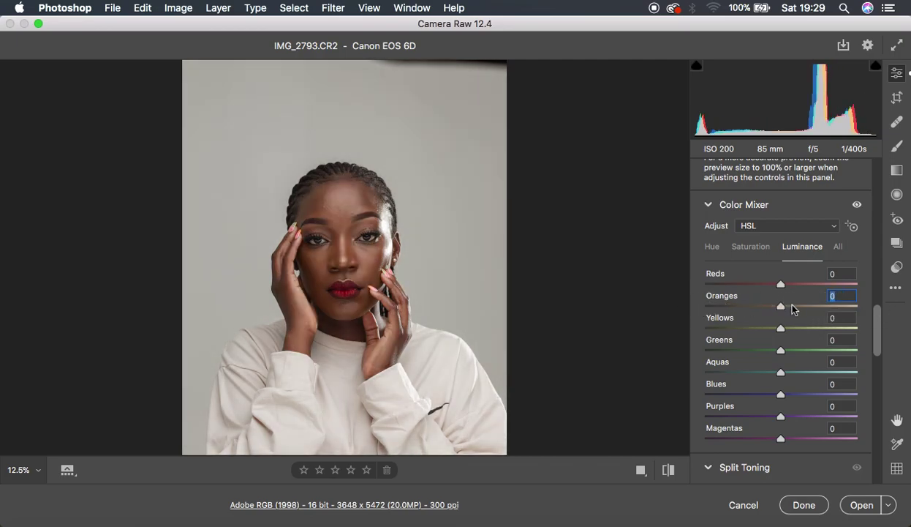
pyautogui.moveTo(781, 310); pyautogui.dragTo(751, 308)
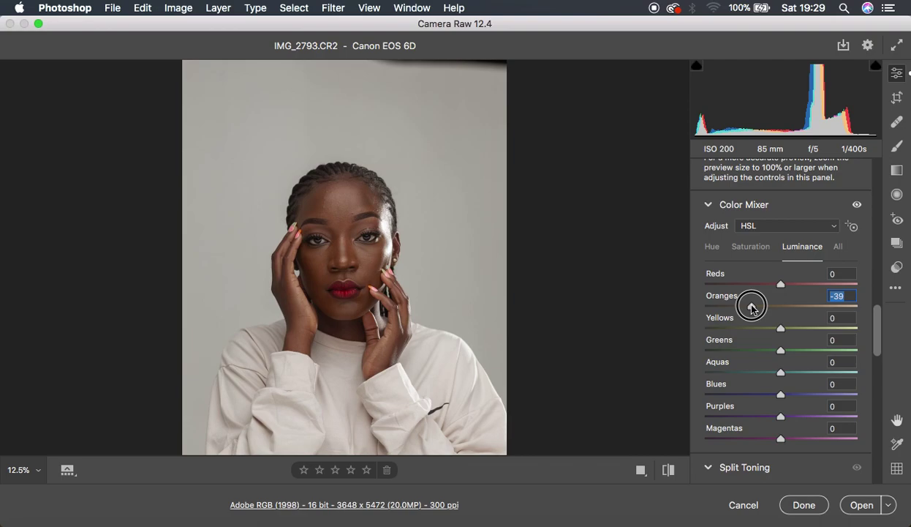
pyautogui.moveTo(751, 309); pyautogui.dragTo(753, 309)
pyautogui.moveTo(753, 309); pyautogui.dragTo(751, 309)
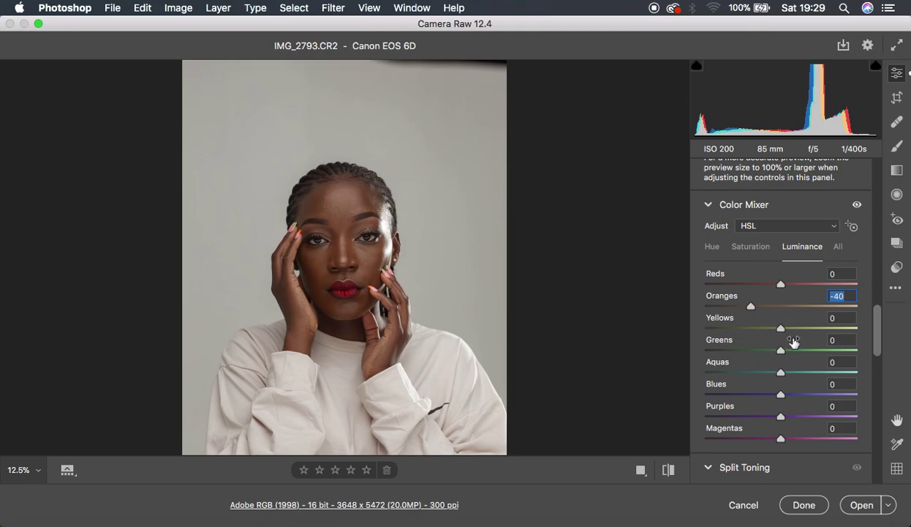
pyautogui.moveTo(781, 331); pyautogui.dragTo(785, 329)
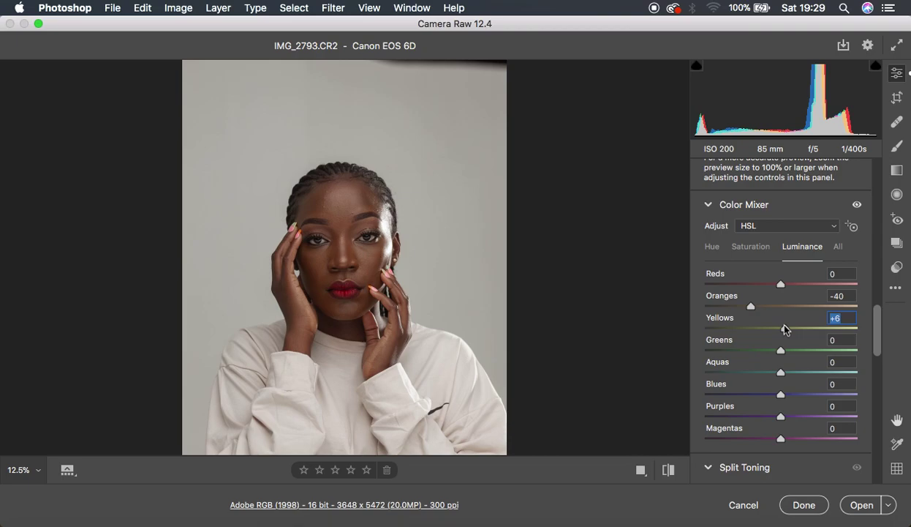
pyautogui.scroll(-10, 785, 329)
pyautogui.scroll(-8, 785, 329)
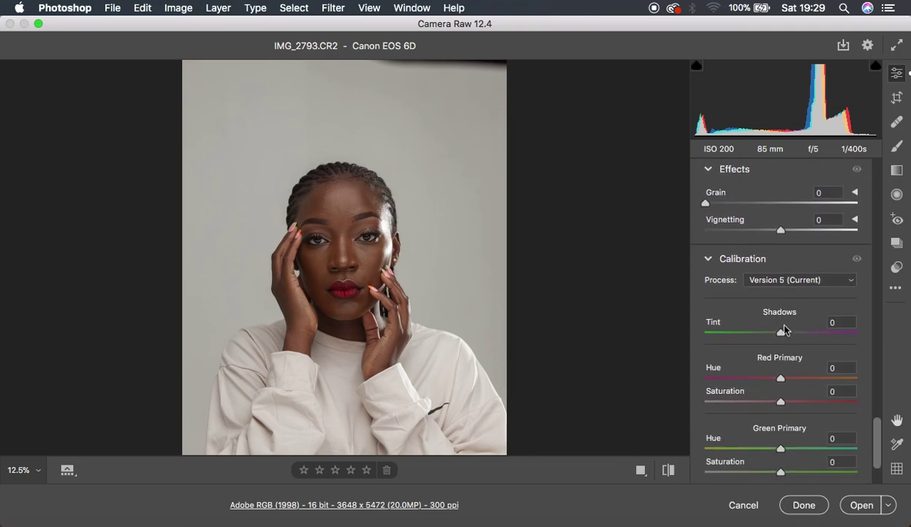
# In Calibration, set Red Primary Hue to +7 and Red Primary Saturation to -7.
pyautogui.scroll(-1, 785, 330)
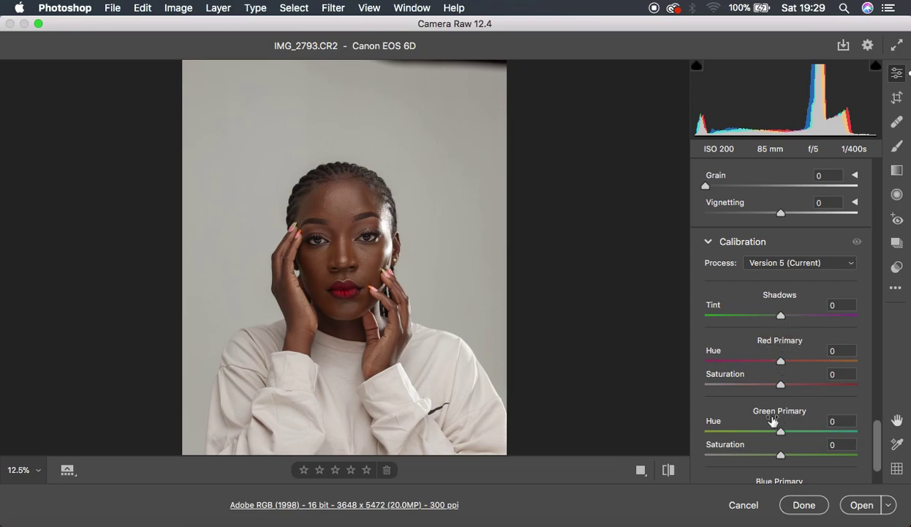
pyautogui.scroll(-3, 810, 414)
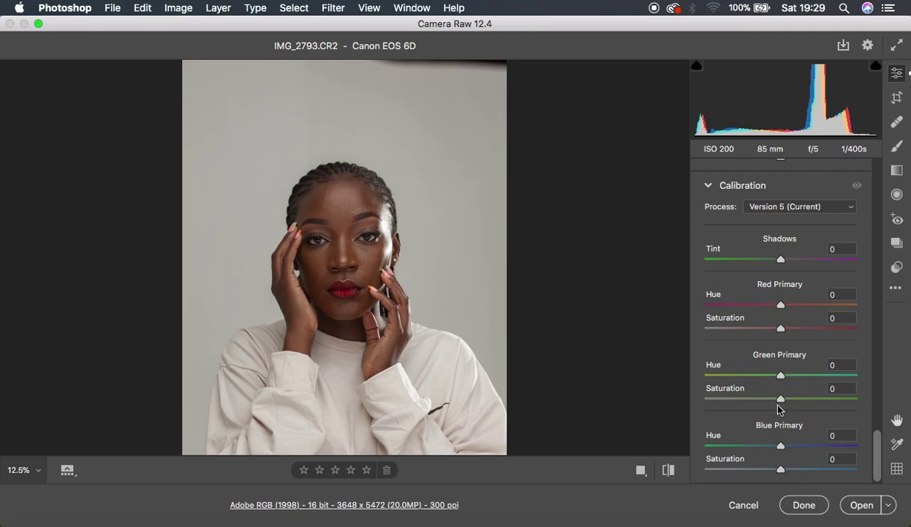
pyautogui.moveTo(781, 308); pyautogui.dragTo(787, 310)
pyautogui.moveTo(782, 329); pyautogui.dragTo(778, 330)
pyautogui.moveTo(778, 331); pyautogui.dragTo(777, 332)
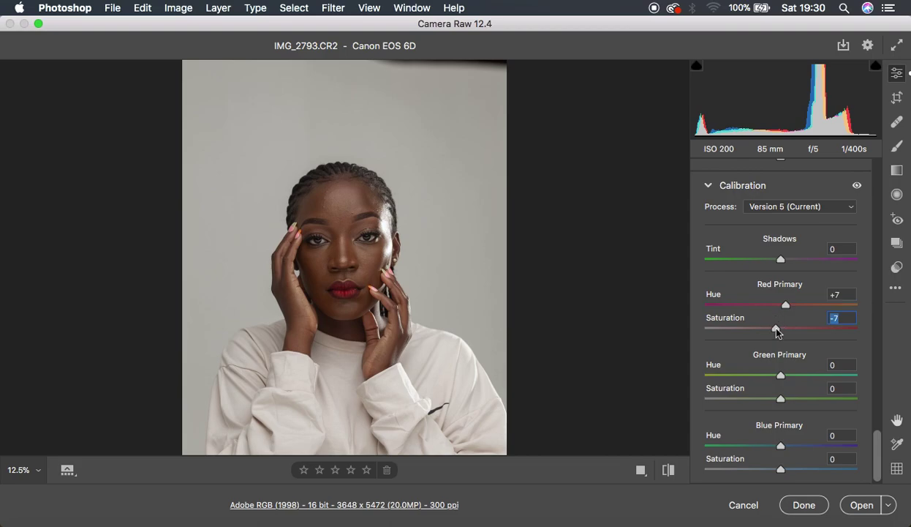
# Toggle the Calibration adjustments off and on to compare their effect.
pyautogui.click(669, 469)
pyautogui.click(669, 470)
pyautogui.click(669, 469)
pyautogui.click(669, 470)
# Set Green Primary hue -8, saturation -19 and Blue Primary hue +4, saturation -16.
pyautogui.click(781, 376)
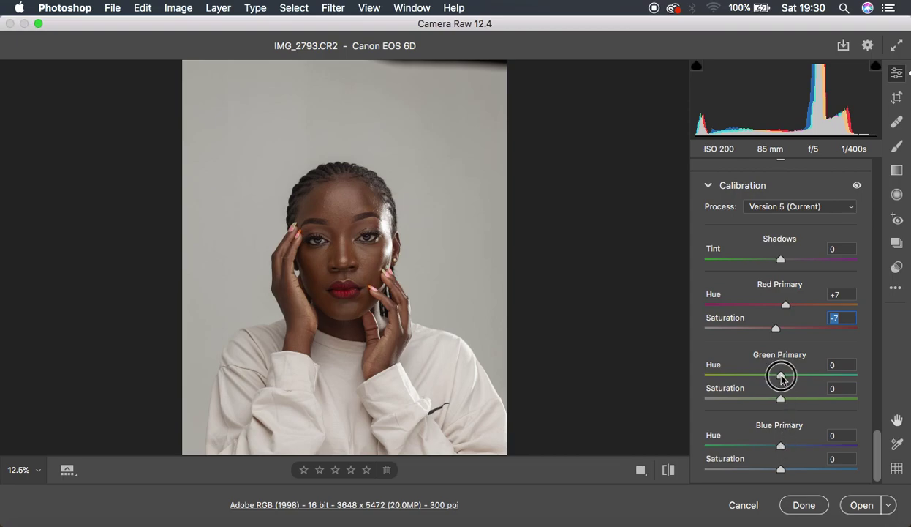
pyautogui.moveTo(783, 377); pyautogui.dragTo(775, 376)
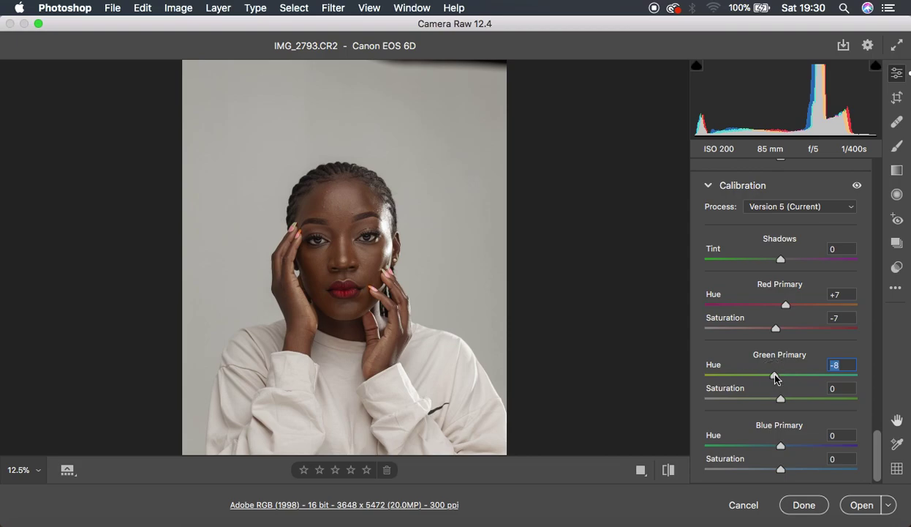
pyautogui.moveTo(782, 401); pyautogui.dragTo(768, 403)
pyautogui.moveTo(781, 448); pyautogui.dragTo(784, 448)
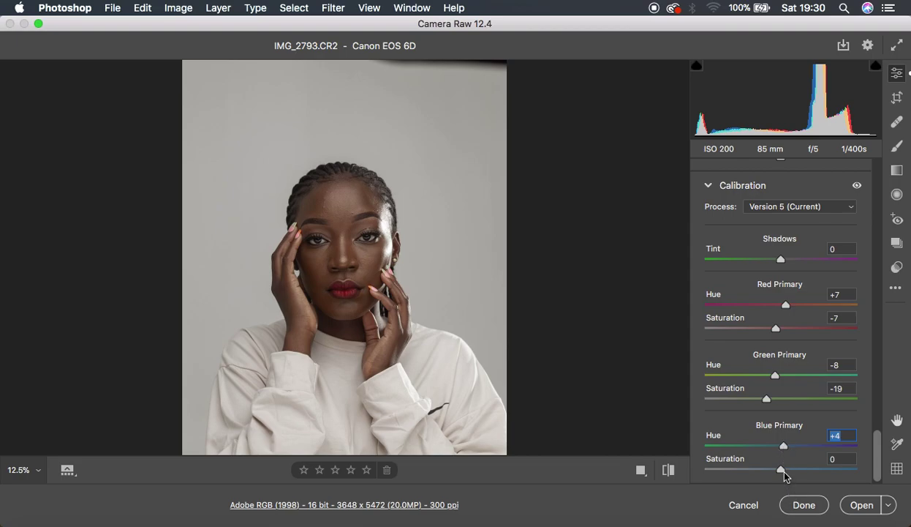
pyautogui.moveTo(780, 471); pyautogui.dragTo(767, 474)
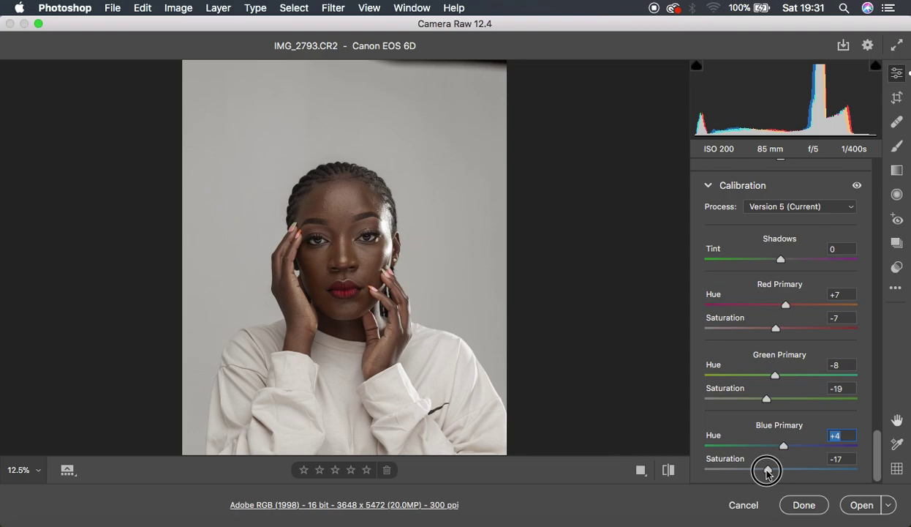
pyautogui.moveTo(768, 474); pyautogui.dragTo(768, 473)
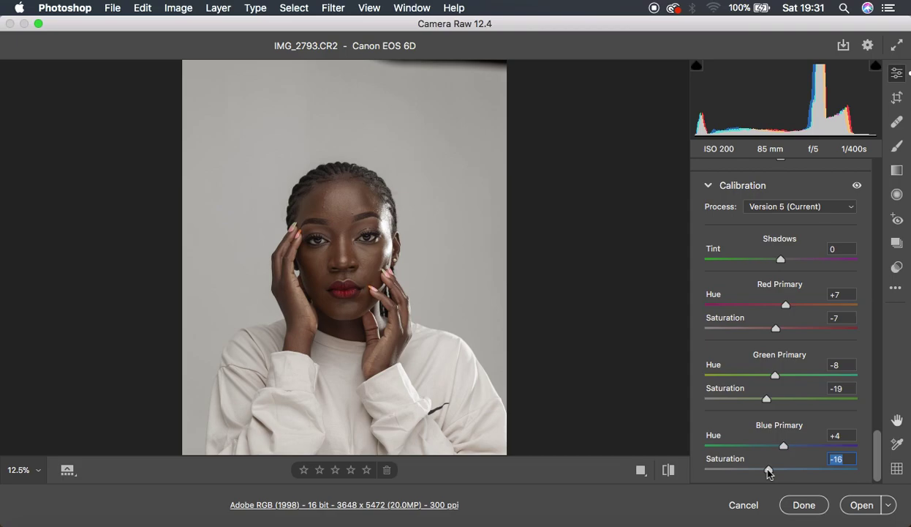
# Flip before/after repeatedly to compare the calibrated portrait with the original.
pyautogui.click(666, 470)
pyautogui.click(667, 470)
pyautogui.click(667, 469)
pyautogui.click(667, 470)
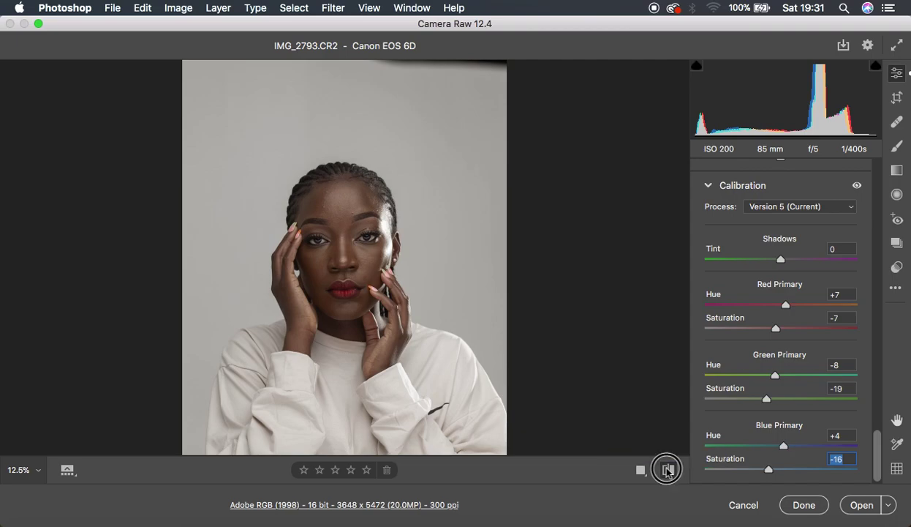
pyautogui.click(666, 469)
pyautogui.click(667, 470)
pyautogui.click(667, 469)
pyautogui.click(667, 469)
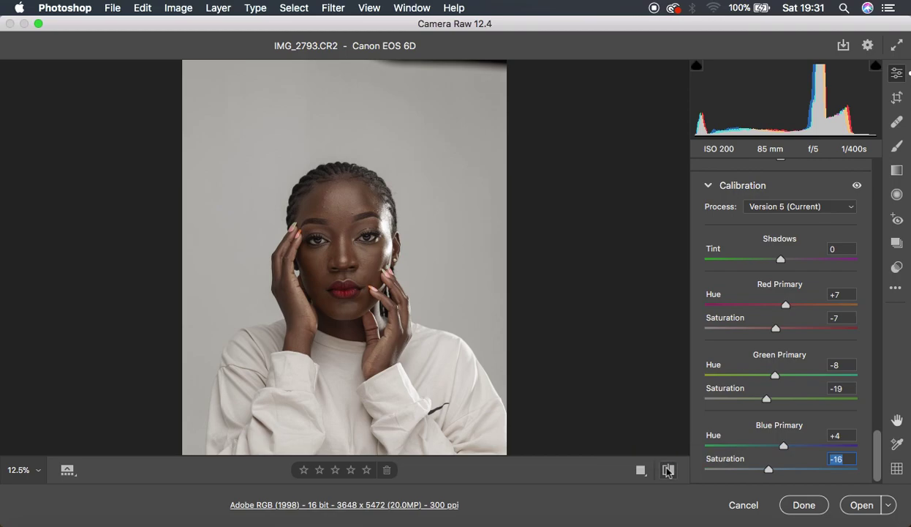
# Back in Basic, raise Tint to +3, Exposure to +0.05 and Shadows to +15.
pyautogui.scroll(15, 819, 260)
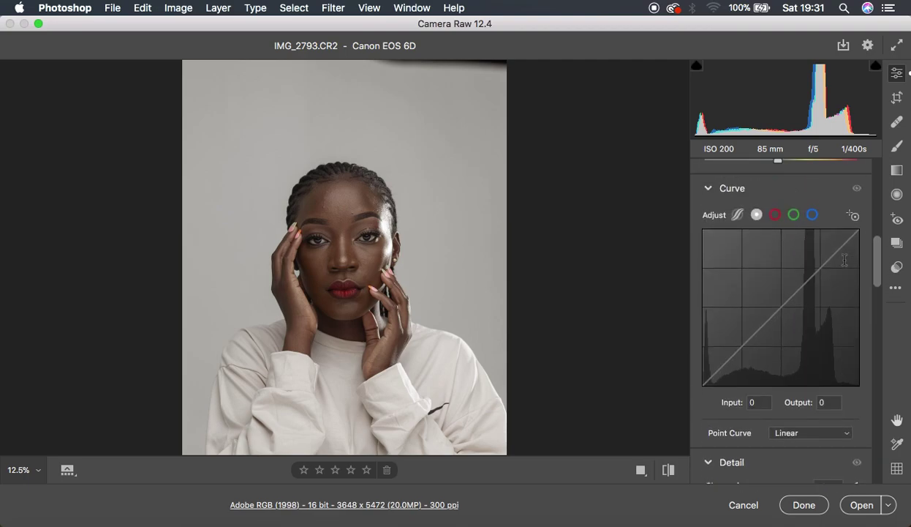
pyautogui.scroll(10, 844, 260)
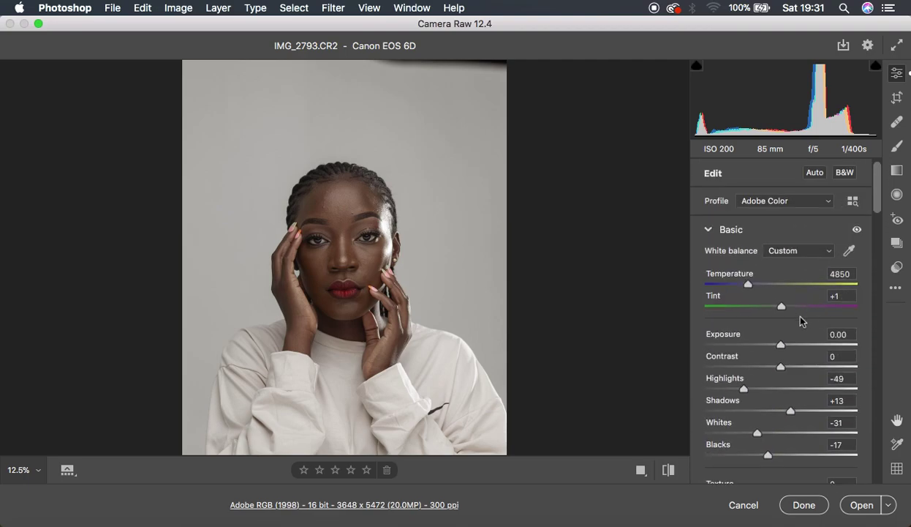
pyautogui.moveTo(782, 310); pyautogui.dragTo(784, 311)
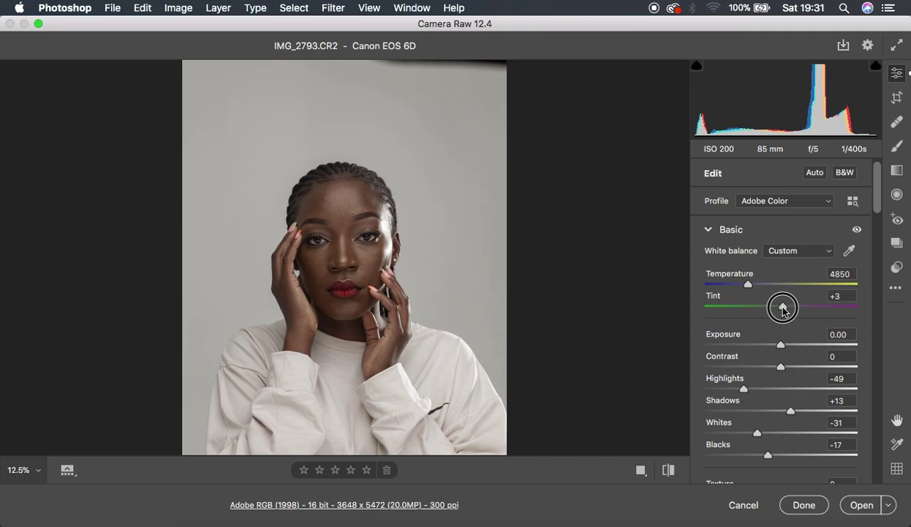
pyautogui.moveTo(783, 310); pyautogui.dragTo(783, 310)
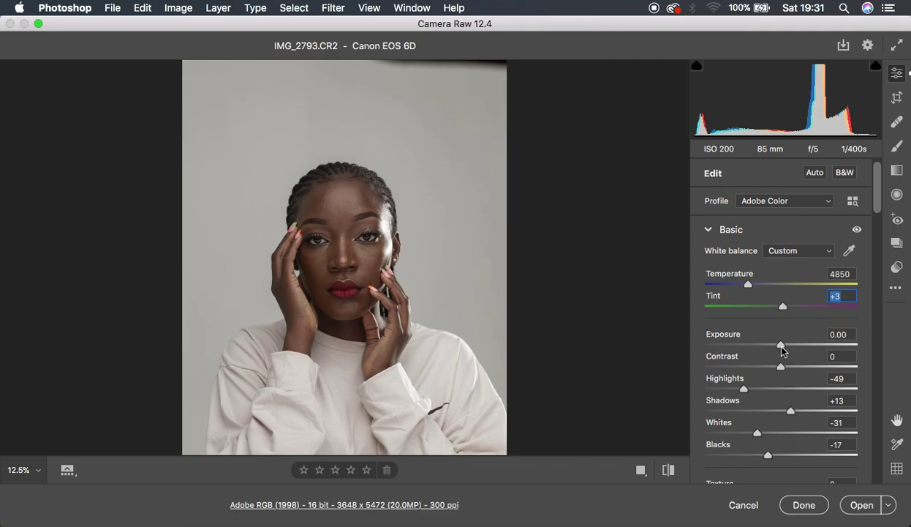
pyautogui.moveTo(782, 350); pyautogui.dragTo(783, 350)
pyautogui.moveTo(791, 411); pyautogui.dragTo(792, 412)
# Preview the default settings once more and finish on the edited view.
pyautogui.click(667, 469)
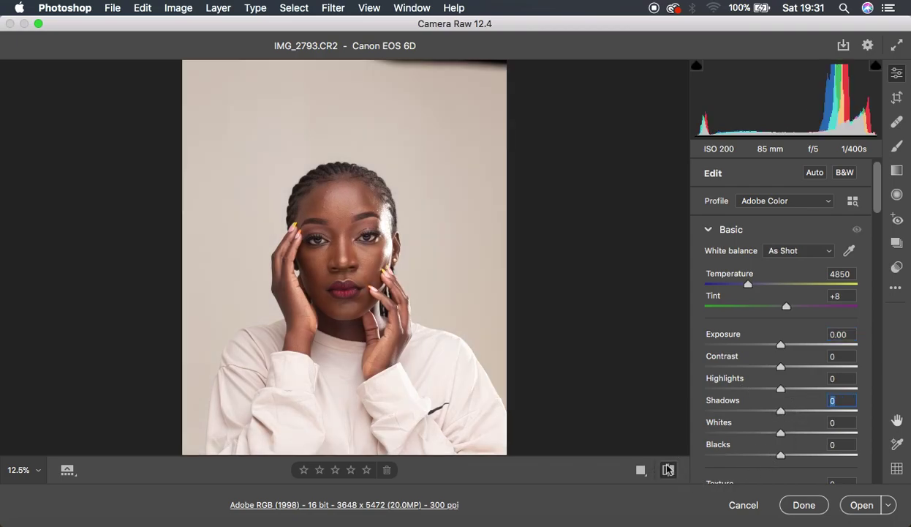
pyautogui.click(667, 470)
pyautogui.click(668, 469)
pyautogui.click(668, 469)
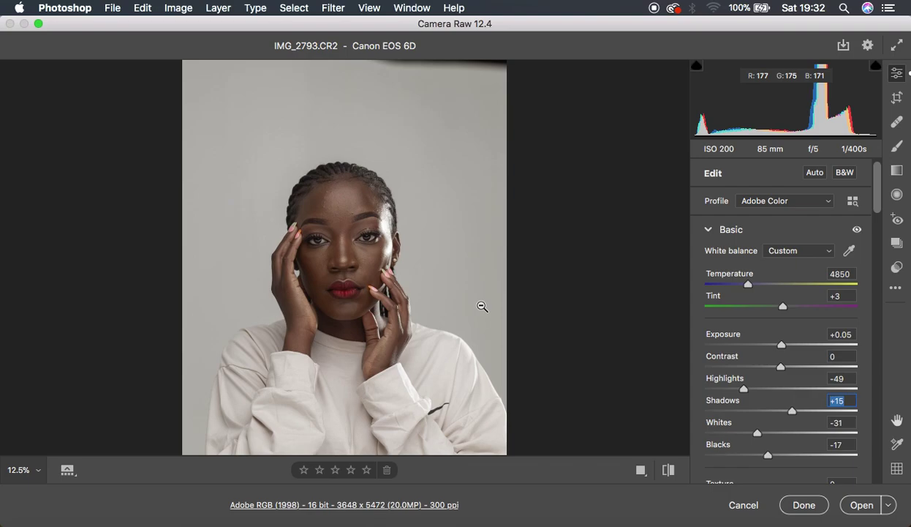
# Fit the photo, zoom to 100% on one eye, and switch to the Adjustment Brush.
pyautogui.keyDown('alt'); pyautogui.click(367, 231); pyautogui.keyUp('alt')
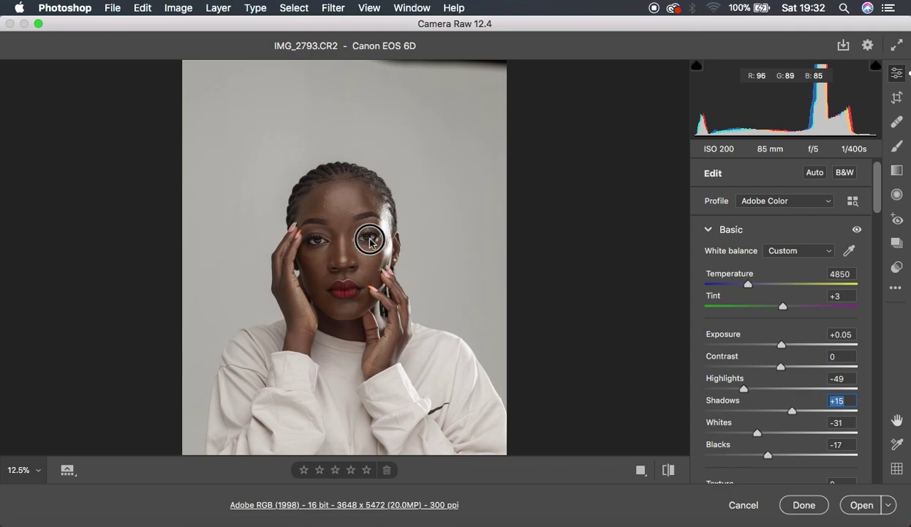
pyautogui.click(370, 238)
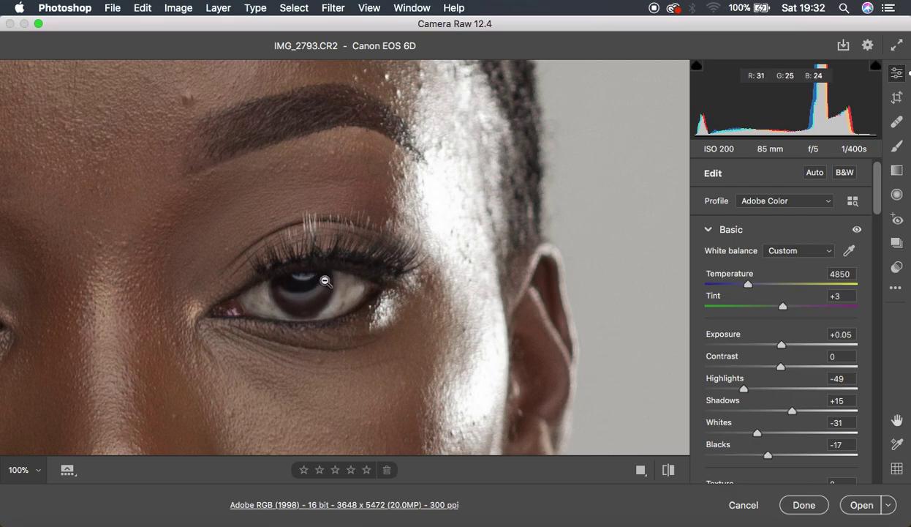
pyautogui.click(896, 146)
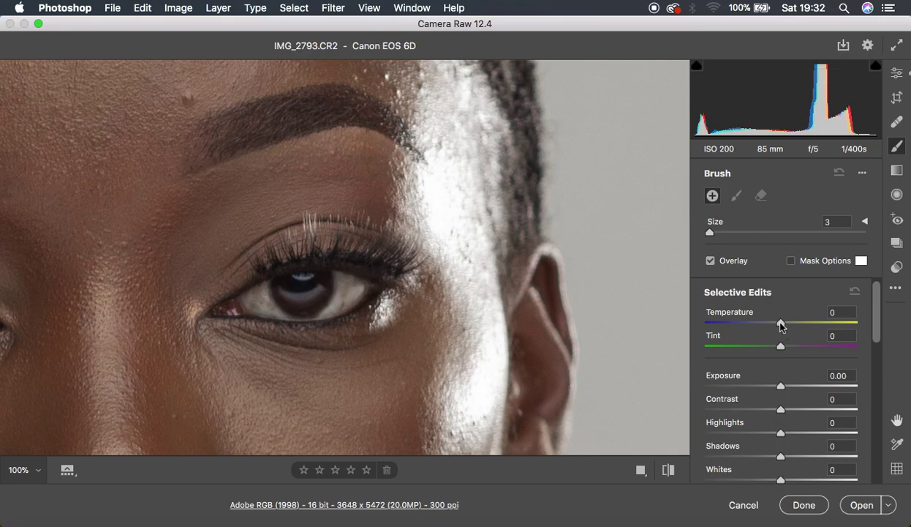
# Set the brush Temperature to -18 and Tint to +63.
pyautogui.moveTo(781, 322); pyautogui.dragTo(768, 326)
pyautogui.moveTo(769, 326); pyautogui.dragTo(767, 327)
pyautogui.moveTo(780, 346); pyautogui.dragTo(829, 348)
pyautogui.moveTo(876, 331); pyautogui.dragTo(878, 351)
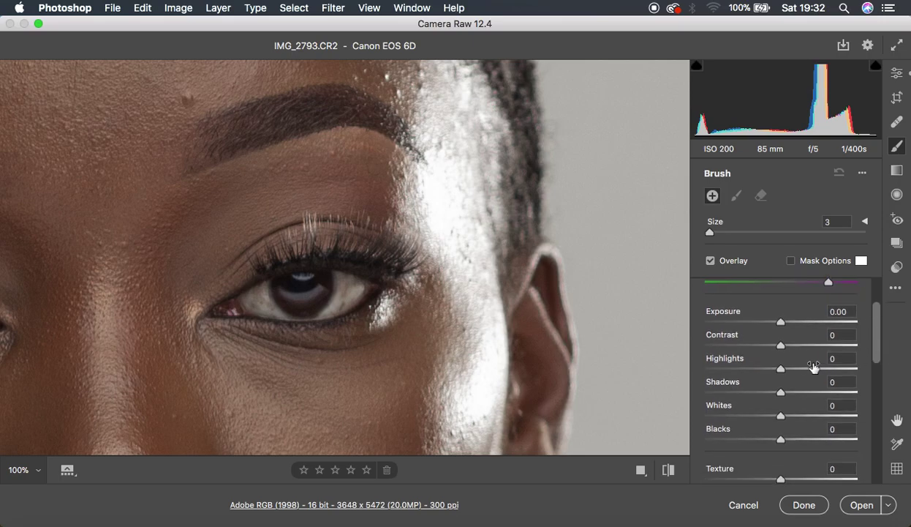
# Raise brush Highlights and Whites to +3 and lower Saturation to -65.
pyautogui.moveTo(780, 370); pyautogui.dragTo(783, 375)
pyautogui.moveTo(782, 417); pyautogui.dragTo(785, 419)
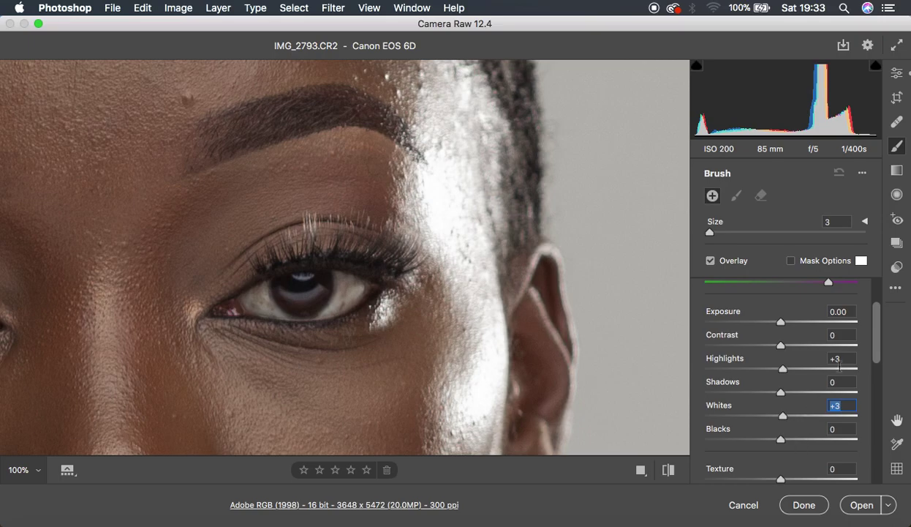
pyautogui.moveTo(878, 344); pyautogui.dragTo(881, 404)
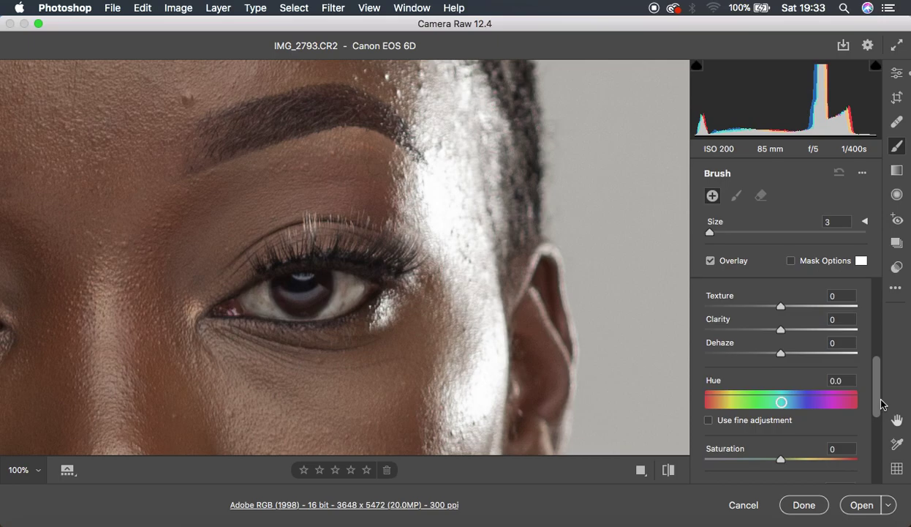
pyautogui.moveTo(878, 397); pyautogui.dragTo(878, 417)
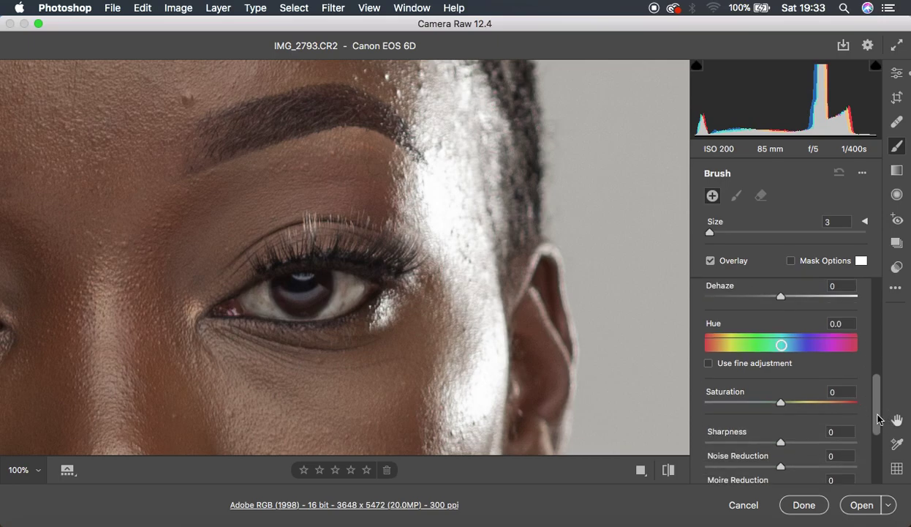
pyautogui.moveTo(781, 402); pyautogui.dragTo(729, 410)
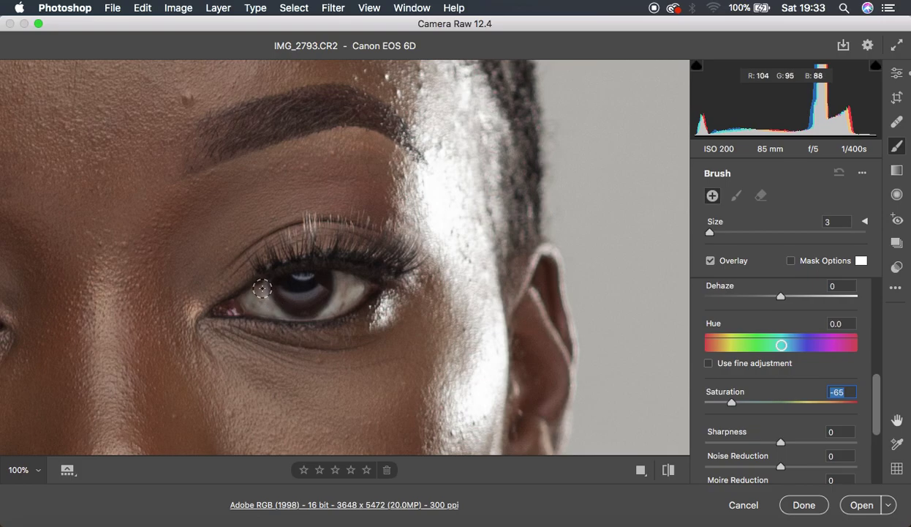
# Paint the desaturating brush over the first eye's white beside the iris.
pyautogui.moveTo(264, 300)
pyautogui.mouseDown()
pyautogui.moveTo(258, 285)
pyautogui.moveTo(267, 305)
pyautogui.moveTo(307, 311)
pyautogui.moveTo(336, 304)
pyautogui.moveTo(327, 279)
pyautogui.moveTo(345, 273)
pyautogui.moveTo(352, 282)
pyautogui.mouseUp()
pyautogui.moveTo(338, 308)
pyautogui.mouseDown()
pyautogui.moveTo(297, 312)
pyautogui.moveTo(273, 294)
pyautogui.moveTo(324, 302)
pyautogui.moveTo(348, 280)
pyautogui.moveTo(337, 275)
pyautogui.moveTo(358, 286)
pyautogui.moveTo(346, 302)
pyautogui.moveTo(350, 284)
pyautogui.moveTo(337, 293)
pyautogui.moveTo(360, 293)
pyautogui.mouseUp()
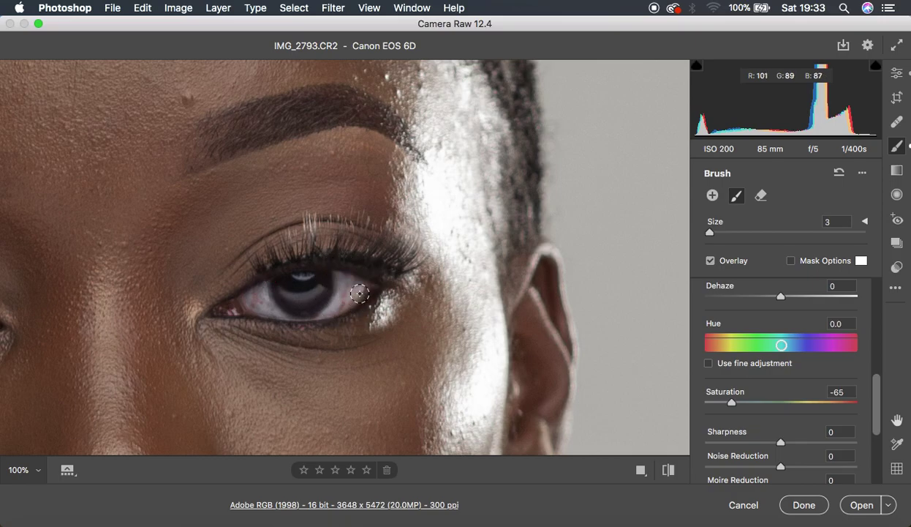
pyautogui.moveTo(360, 294)
pyautogui.mouseDown()
pyautogui.moveTo(333, 308)
pyautogui.moveTo(338, 297)
pyautogui.moveTo(284, 287)
pyautogui.moveTo(302, 277)
pyautogui.moveTo(266, 305)
pyautogui.moveTo(255, 294)
pyautogui.moveTo(257, 304)
pyautogui.moveTo(278, 305)
pyautogui.moveTo(254, 292)
pyautogui.moveTo(262, 302)
pyautogui.moveTo(256, 297)
pyautogui.moveTo(335, 292)
pyautogui.mouseUp()
# Pan over to the left eye and paint its white, including the lower edge.
pyautogui.press('space')
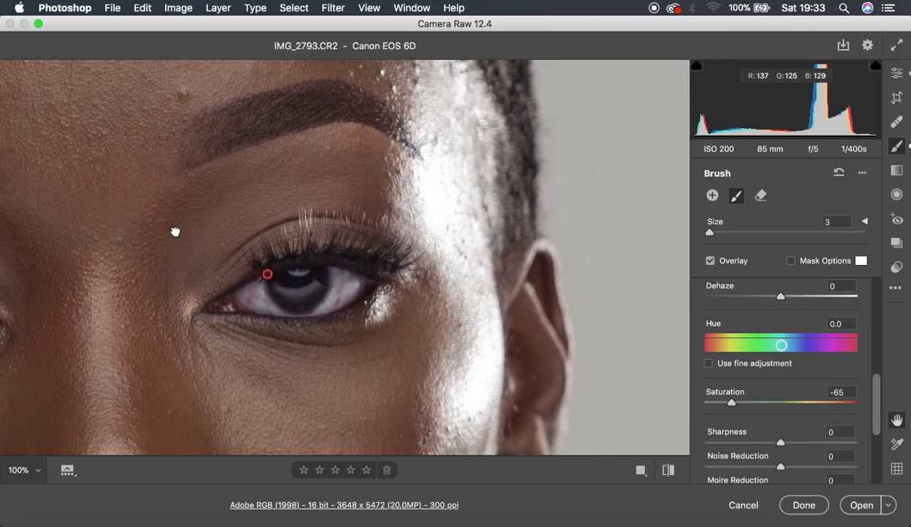
pyautogui.scroll(2, 175, 231)
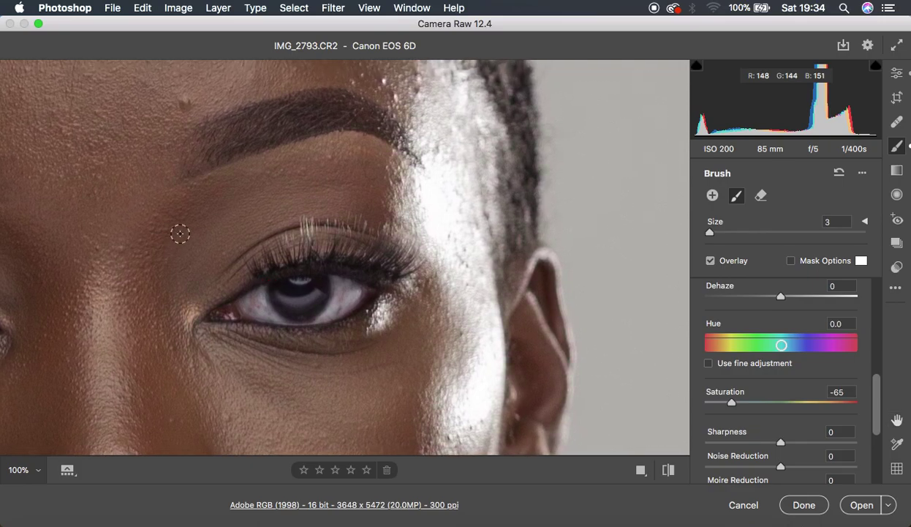
pyautogui.press('space')
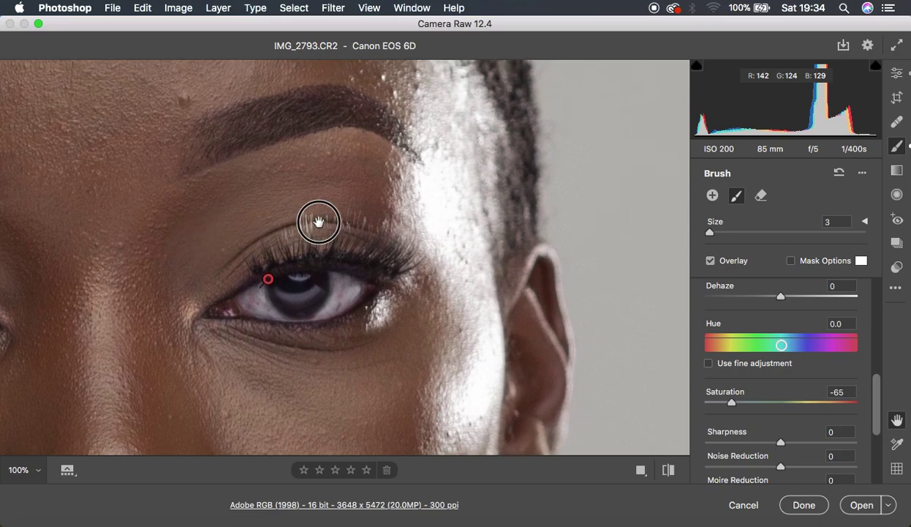
pyautogui.moveTo(374, 254); pyautogui.dragTo(445, 258)
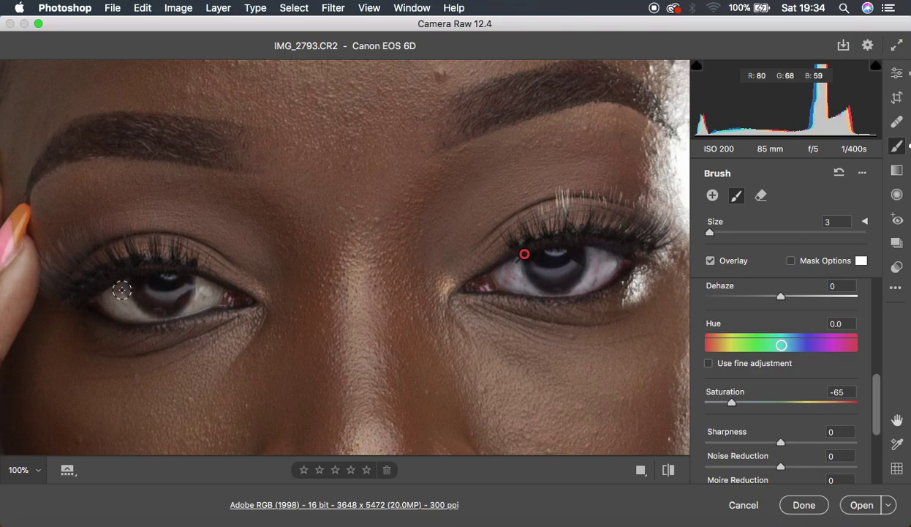
pyautogui.moveTo(122, 289)
pyautogui.mouseDown()
pyautogui.moveTo(130, 309)
pyautogui.moveTo(115, 294)
pyautogui.moveTo(122, 303)
pyautogui.moveTo(131, 293)
pyautogui.moveTo(109, 302)
pyautogui.moveTo(134, 310)
pyautogui.moveTo(114, 295)
pyautogui.moveTo(143, 314)
pyautogui.moveTo(107, 295)
pyautogui.moveTo(149, 311)
pyautogui.moveTo(115, 294)
pyautogui.moveTo(128, 282)
pyautogui.moveTo(110, 295)
pyautogui.moveTo(141, 315)
pyautogui.moveTo(201, 283)
pyautogui.moveTo(193, 308)
pyautogui.moveTo(201, 283)
pyautogui.moveTo(207, 292)
pyautogui.moveTo(174, 311)
pyautogui.moveTo(138, 311)
pyautogui.moveTo(120, 281)
pyautogui.moveTo(119, 296)
pyautogui.moveTo(147, 308)
pyautogui.moveTo(155, 294)
pyautogui.moveTo(181, 284)
pyautogui.moveTo(169, 300)
pyautogui.moveTo(202, 283)
pyautogui.moveTo(192, 306)
pyautogui.moveTo(171, 311)
pyautogui.moveTo(195, 294)
pyautogui.mouseUp()
pyautogui.moveTo(195, 294); pyautogui.dragTo(195, 294)
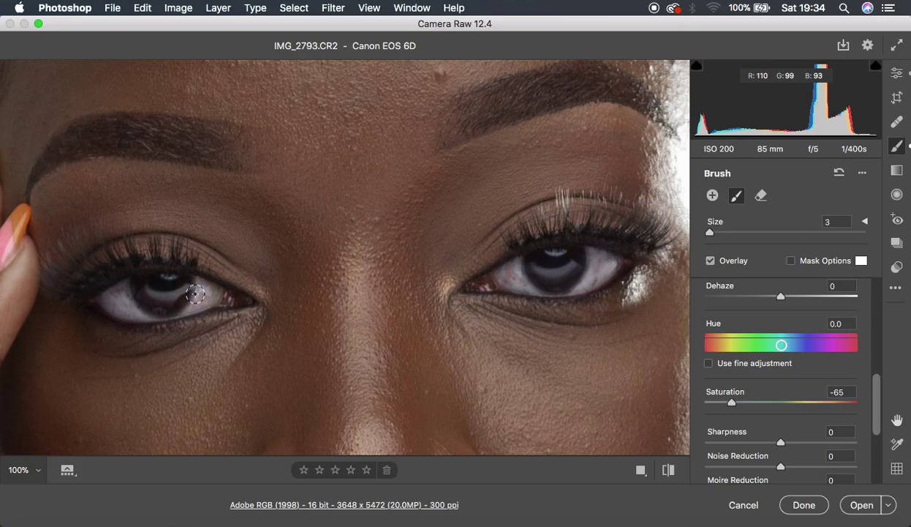
pyautogui.moveTo(206, 296); pyautogui.dragTo(209, 297)
pyautogui.click(524, 254)
pyautogui.click(524, 254)
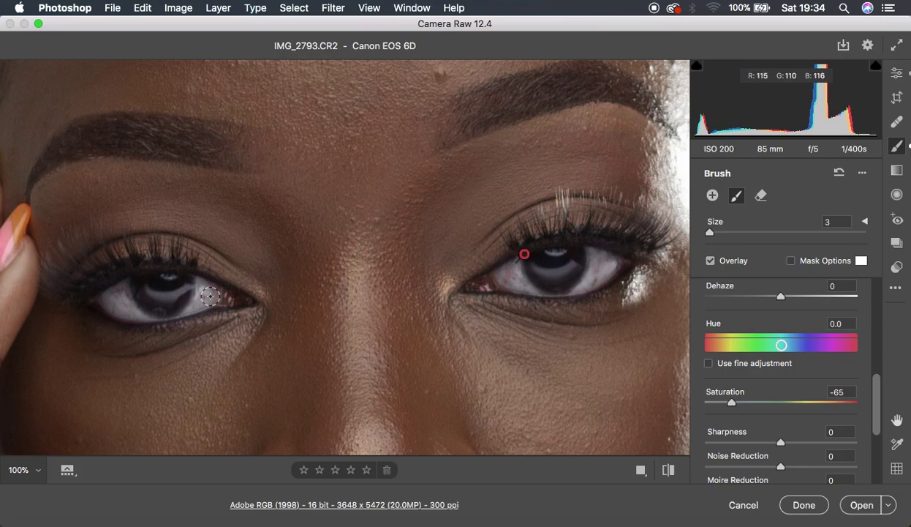
# Open the edited raw portrait from Camera Raw into Photoshop as IMG_2793-2.
pyautogui.click(860, 507)
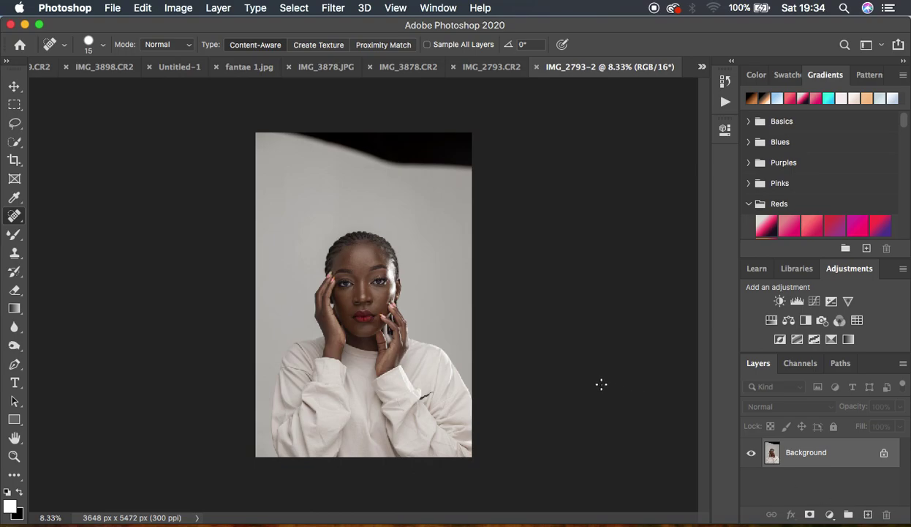
# Add a Selective Color layer with Blacks set to Yellow -8 and Black +2.
pyautogui.click(829, 515)
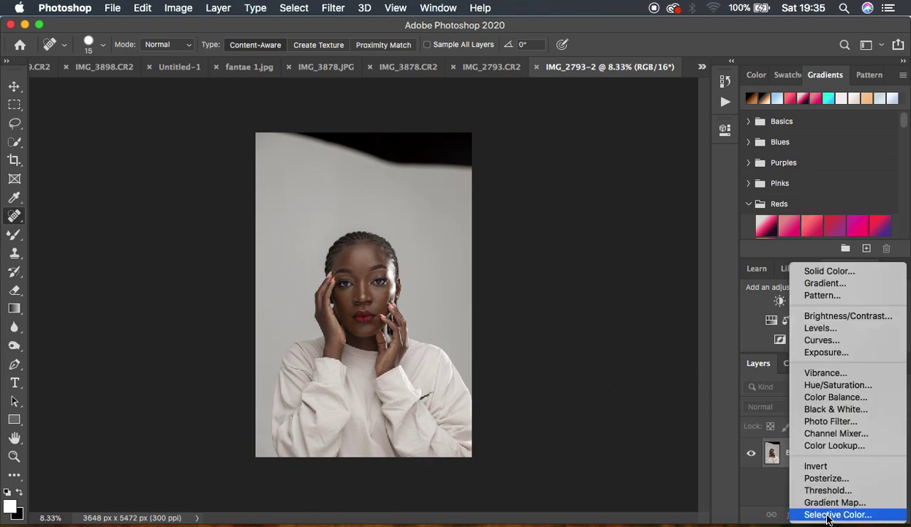
pyautogui.click(830, 514)
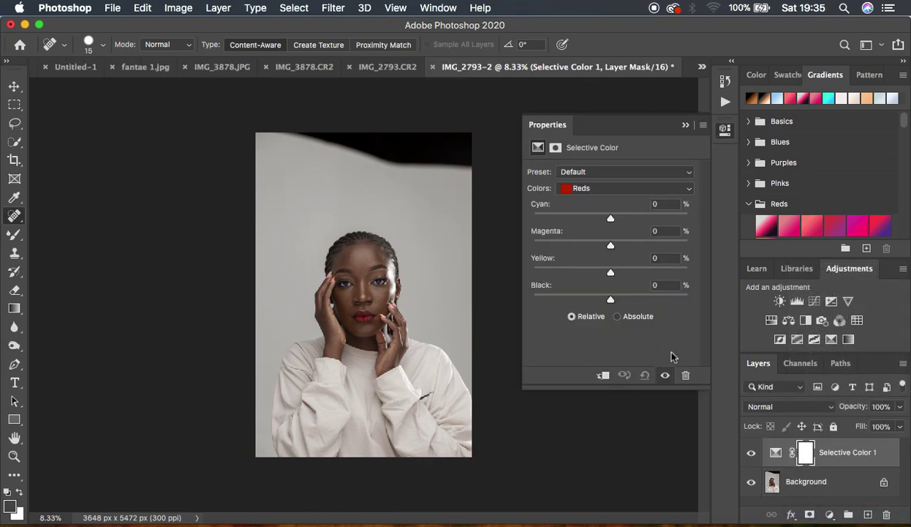
pyautogui.click(611, 189)
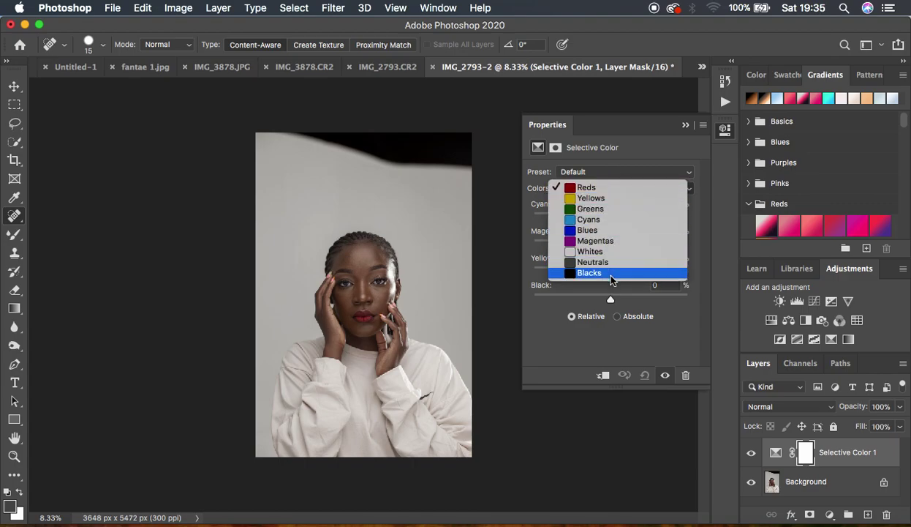
pyautogui.click(610, 272)
pyautogui.moveTo(613, 300); pyautogui.dragTo(605, 273)
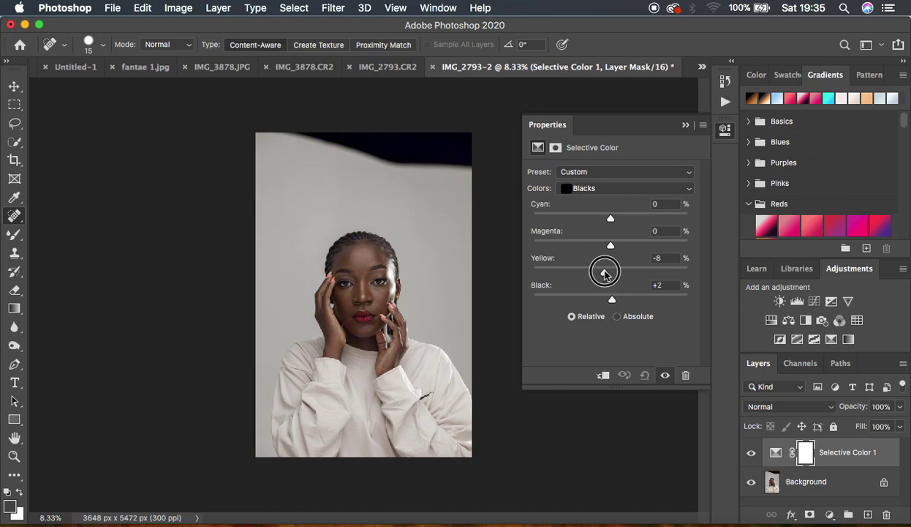
pyautogui.moveTo(604, 273); pyautogui.dragTo(604, 273)
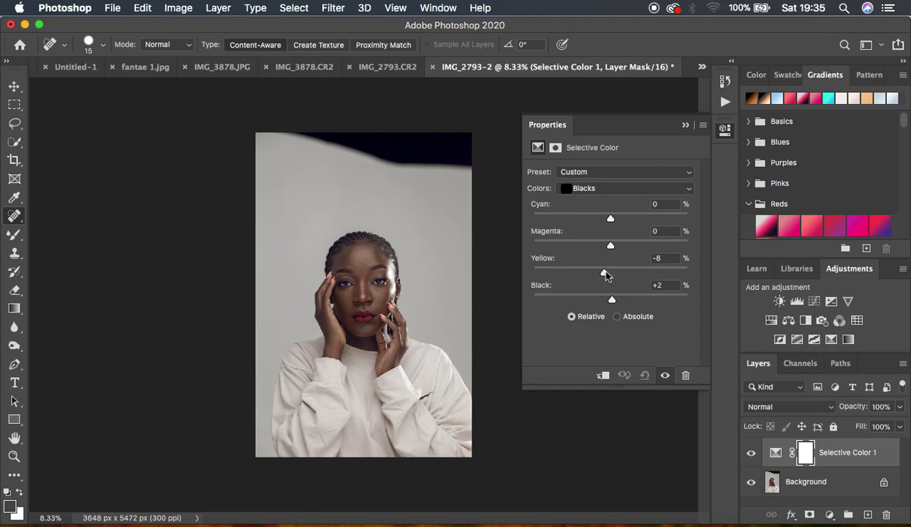
# Compare the portrait with and without Selective Color 1, then zoom in.
pyautogui.click(684, 125)
pyautogui.click(752, 453)
pyautogui.click(752, 453)
pyautogui.click(752, 453)
pyautogui.click(752, 453)
pyautogui.press('super+plus')
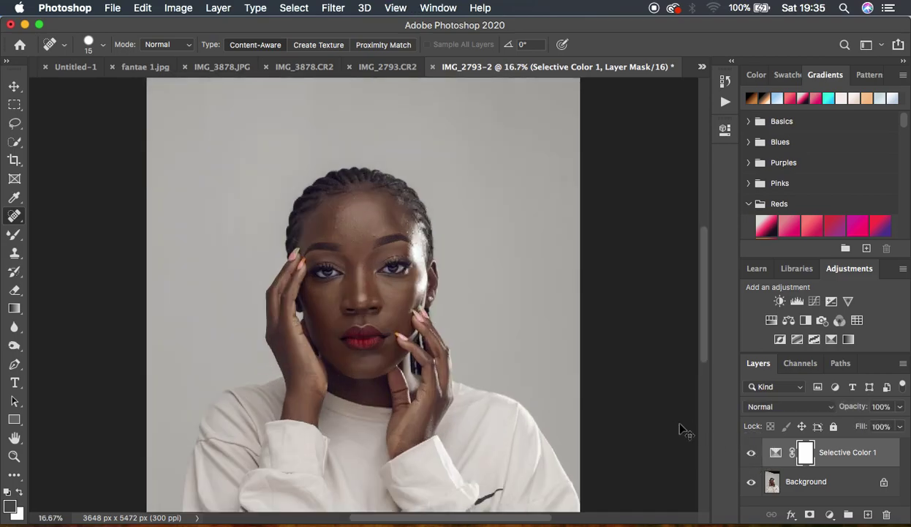